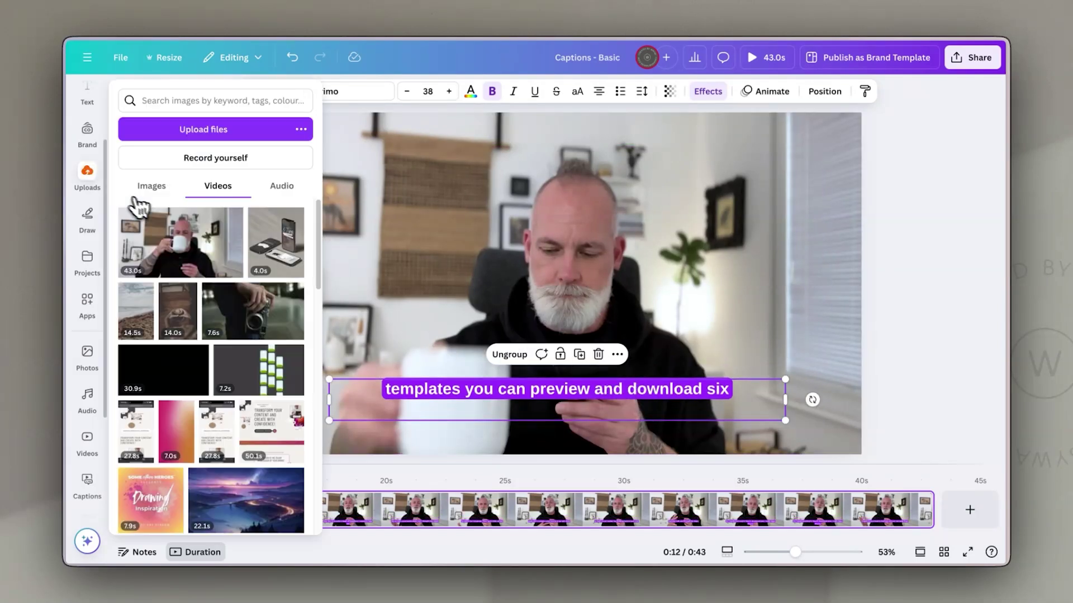
Add the recently used blurred black bar graphic and place it enlarged behind the captions over the lower part of the video
scroll(87, 193, up, 3)
click(95, 237)
click(89, 146)
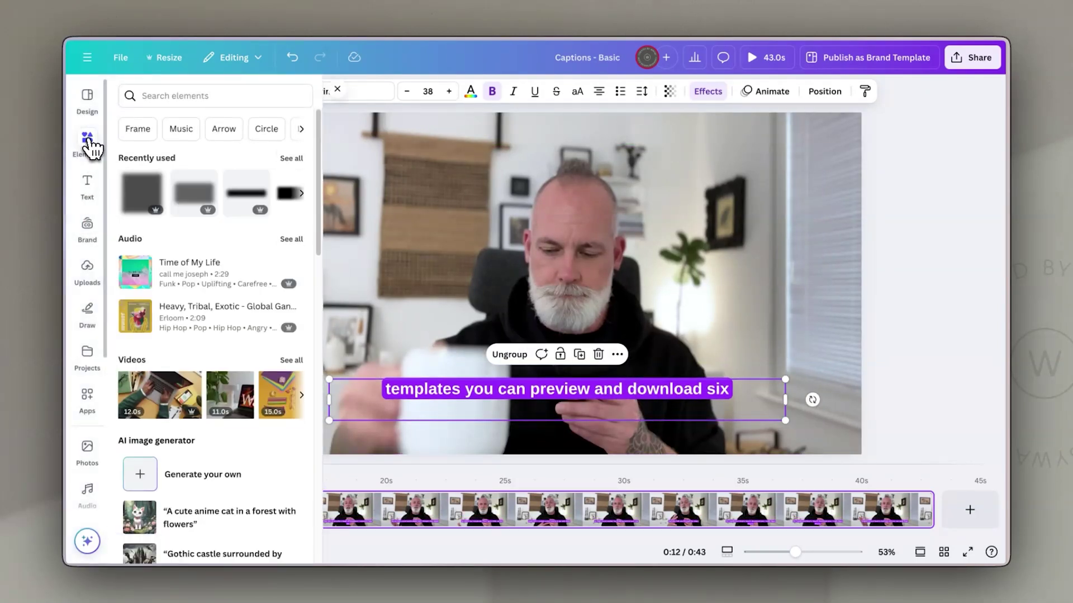
click(249, 200)
drag(675, 282, 759, 397)
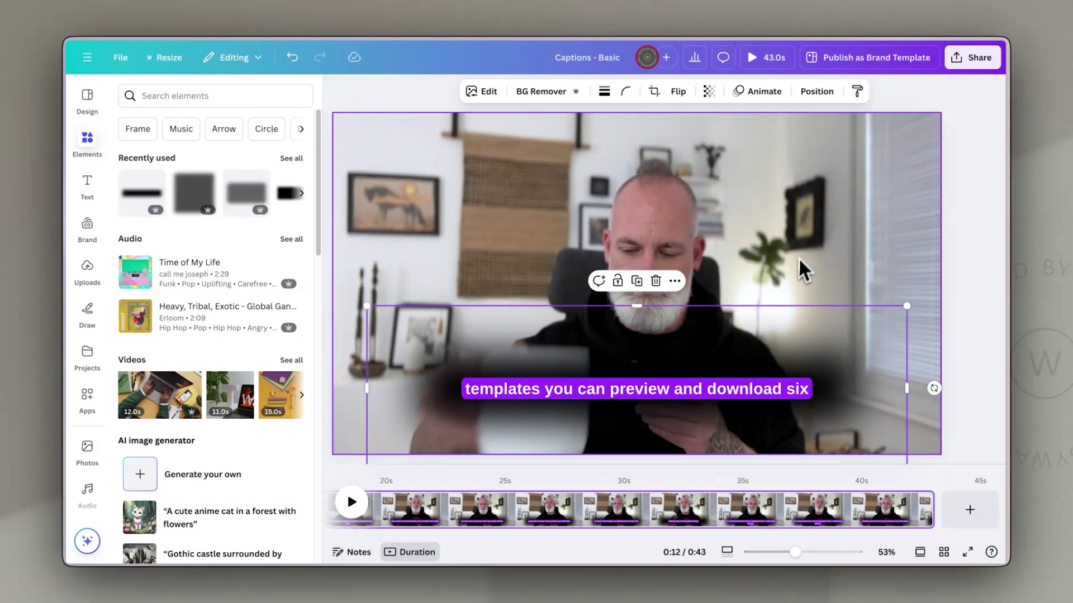
Remove the background effect from the captions and set their font to Poppins
click(726, 402)
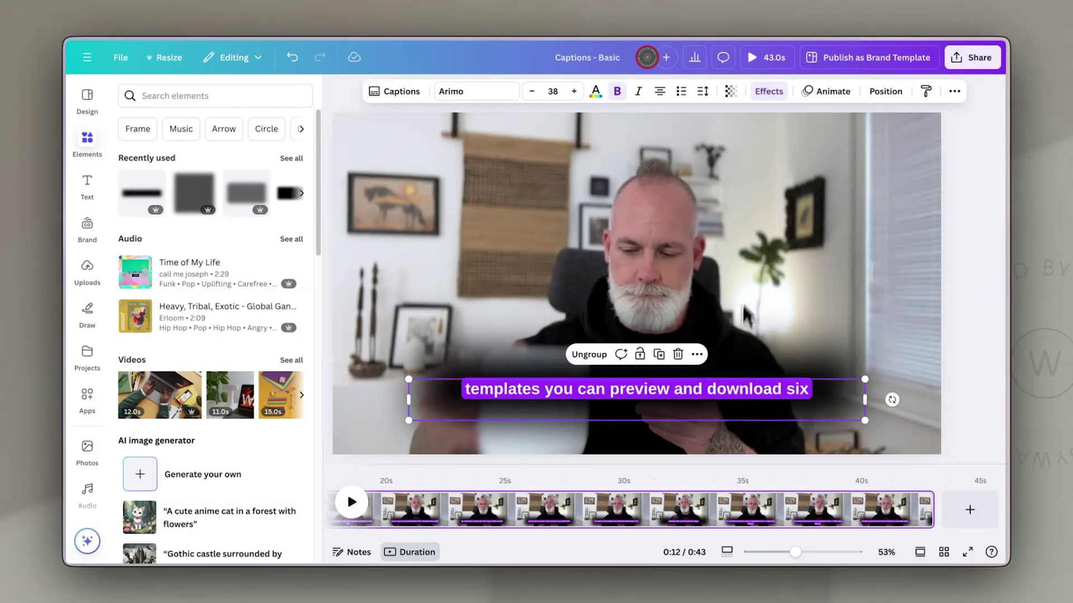
click(769, 92)
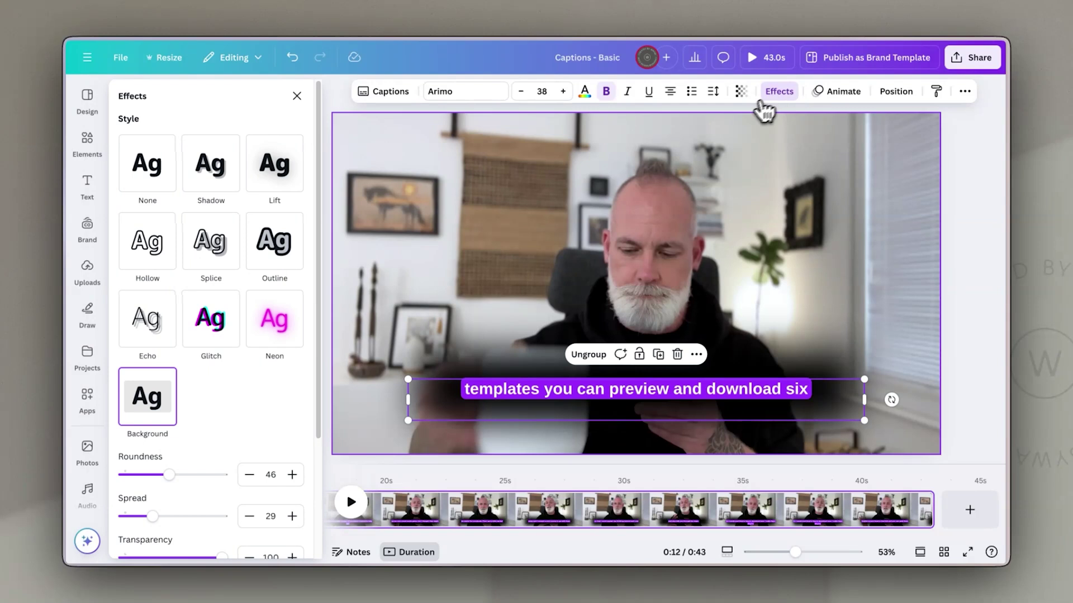
click(157, 177)
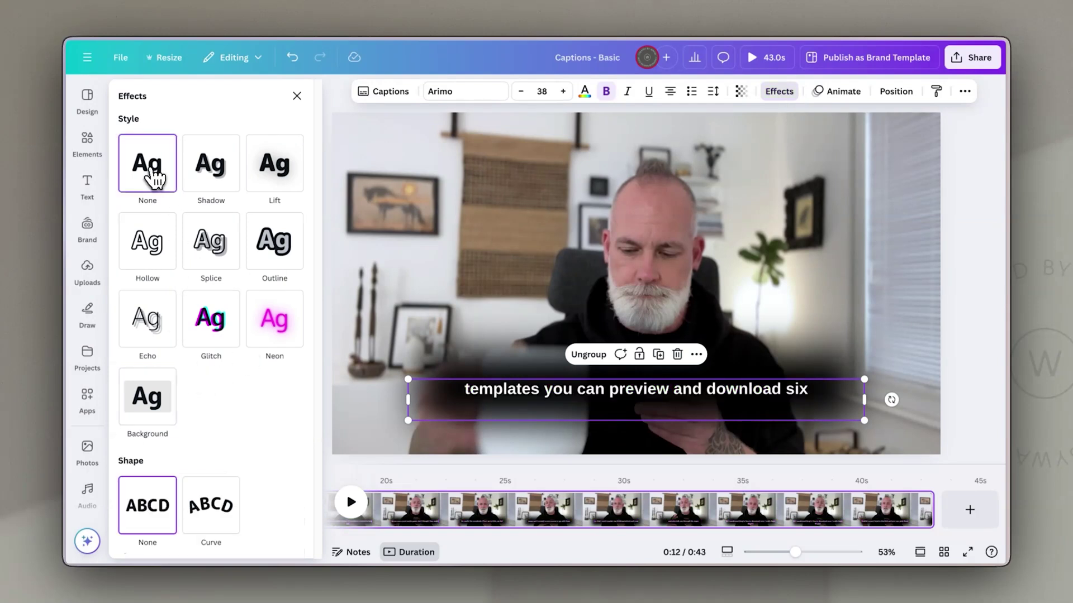
click(460, 97)
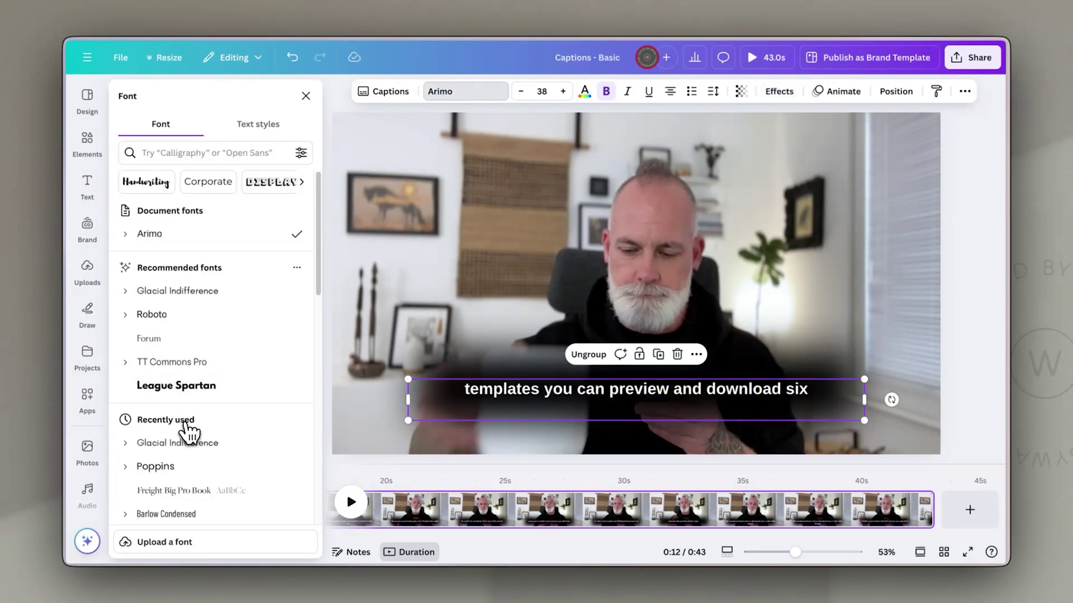
click(173, 467)
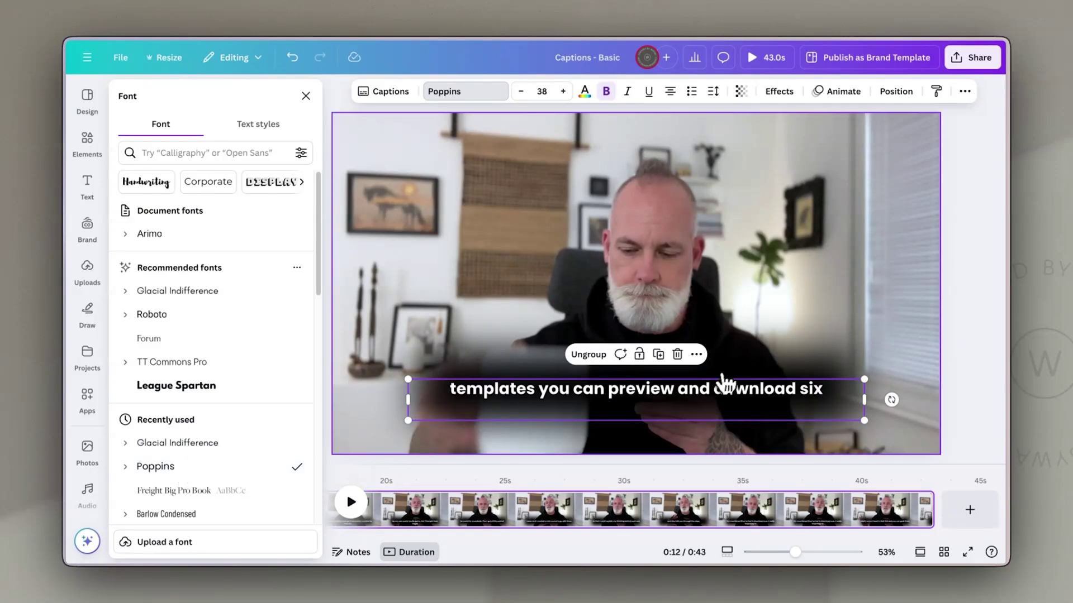
Set the transparency of the blurred black graphic behind the captions to 52
click(756, 438)
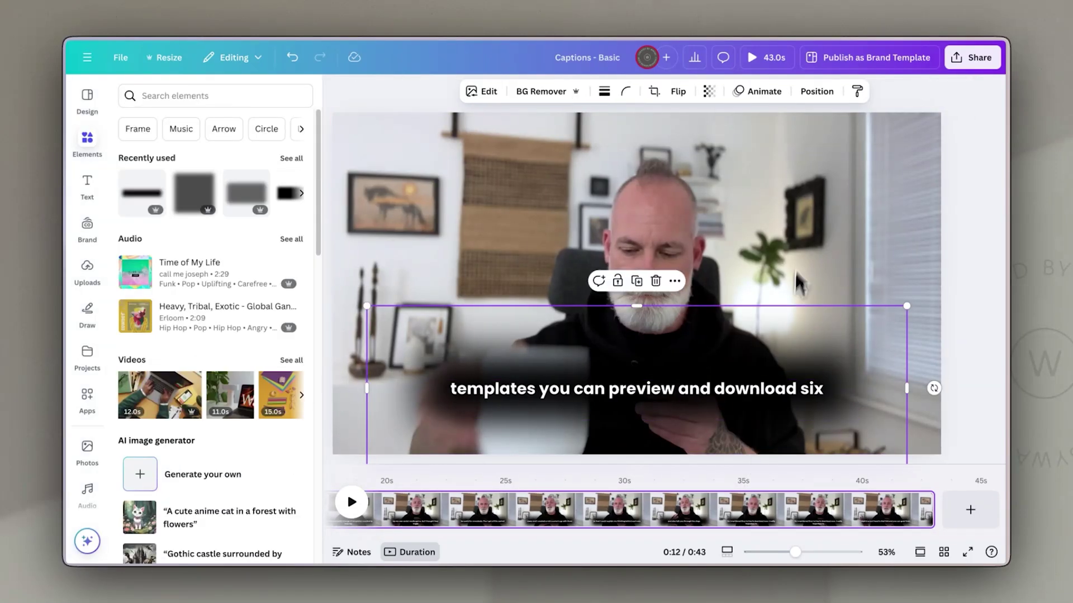
click(709, 91)
drag(739, 140, 695, 141)
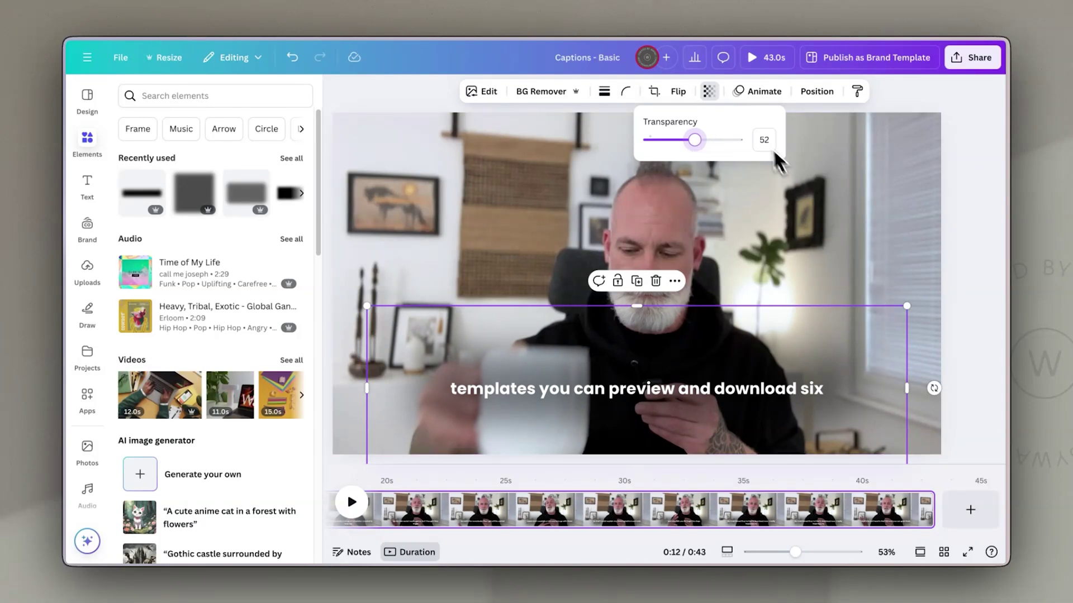
click(984, 324)
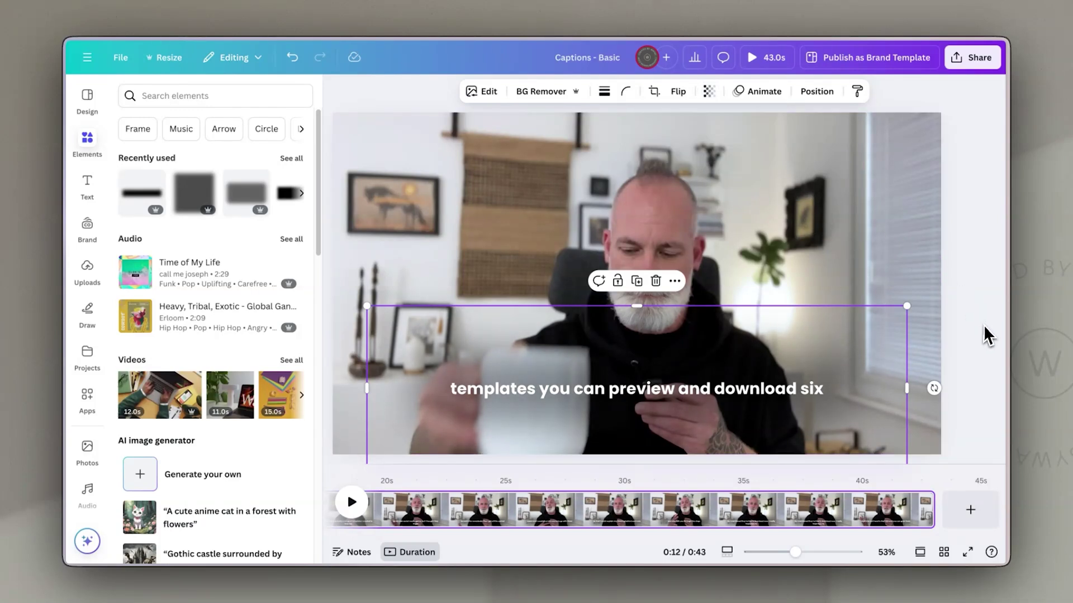
click(981, 328)
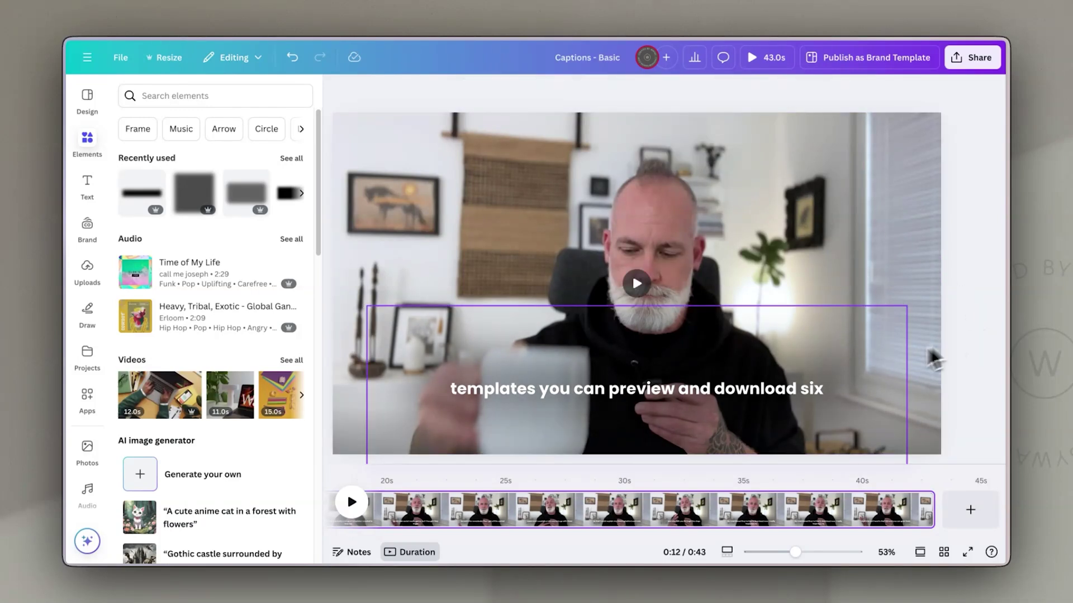
Play back the video to review the captions over the softened dark backing, and close the elements list
click(450, 485)
key(space)
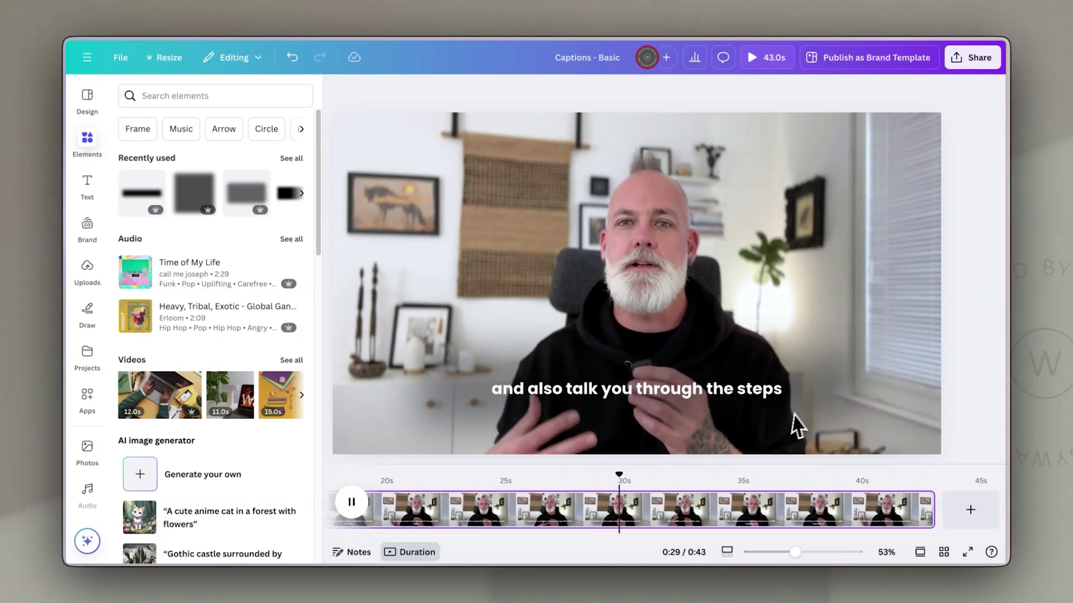
click(376, 114)
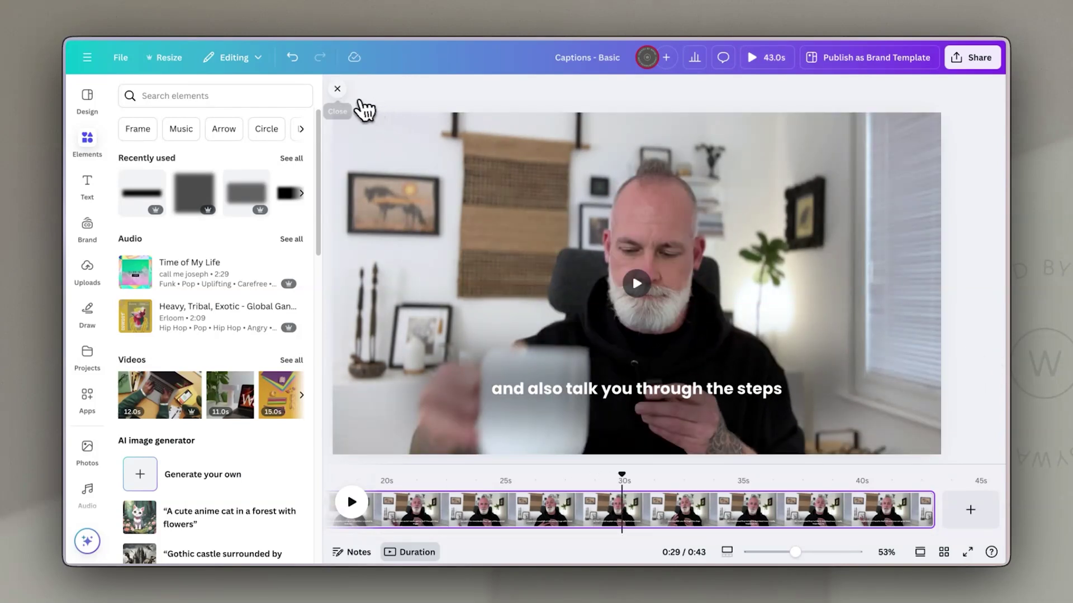
click(337, 89)
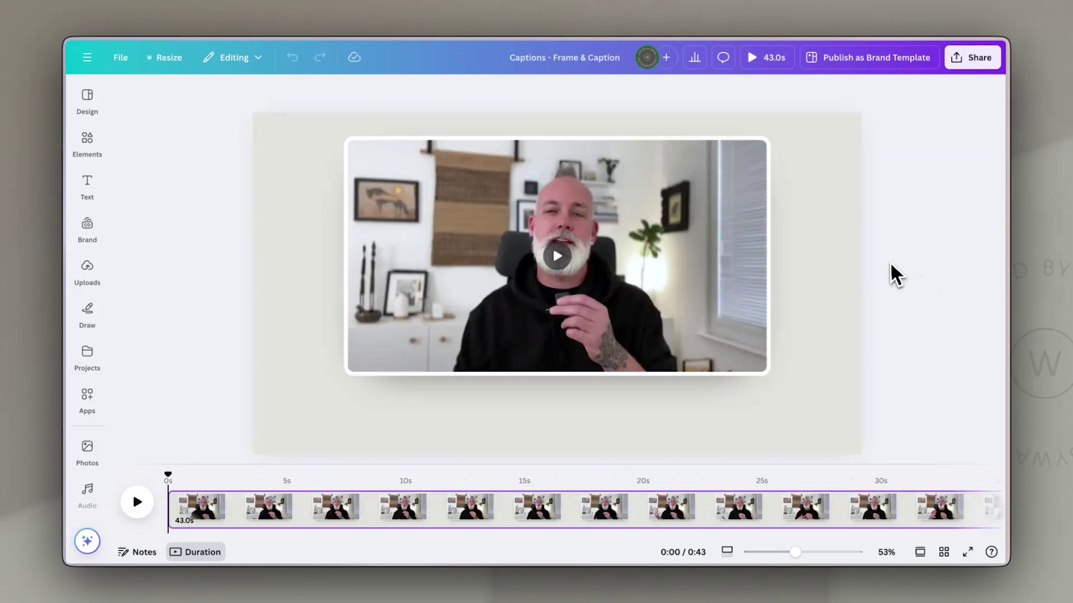
Try moving the blurred shadow graphic out from behind the framed video, and undo the move
click(763, 166)
click(744, 162)
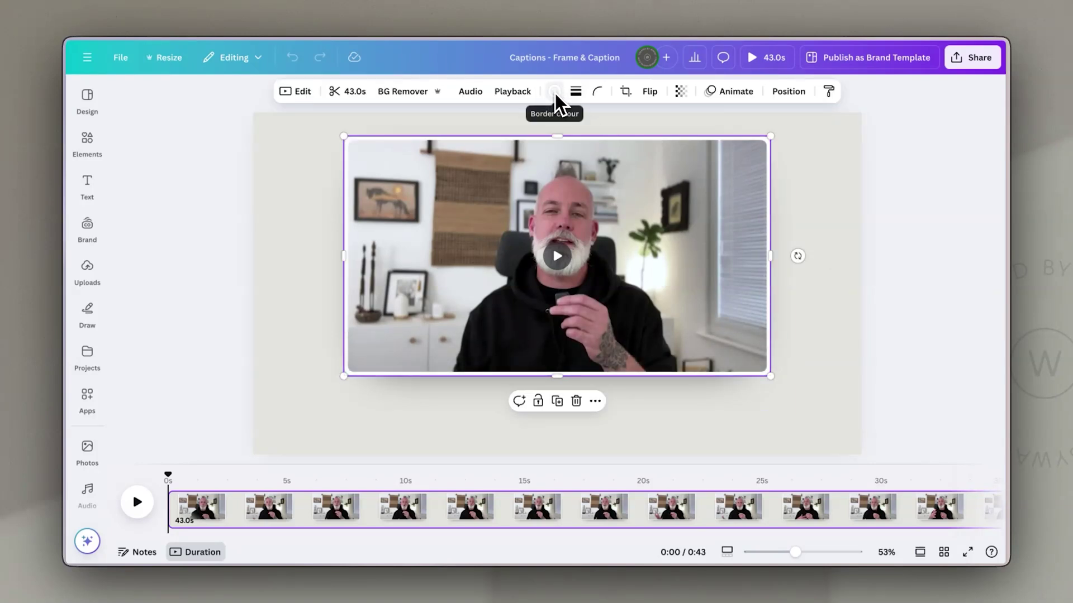
click(753, 403)
drag(753, 403, 856, 424)
key(ctrl+z)
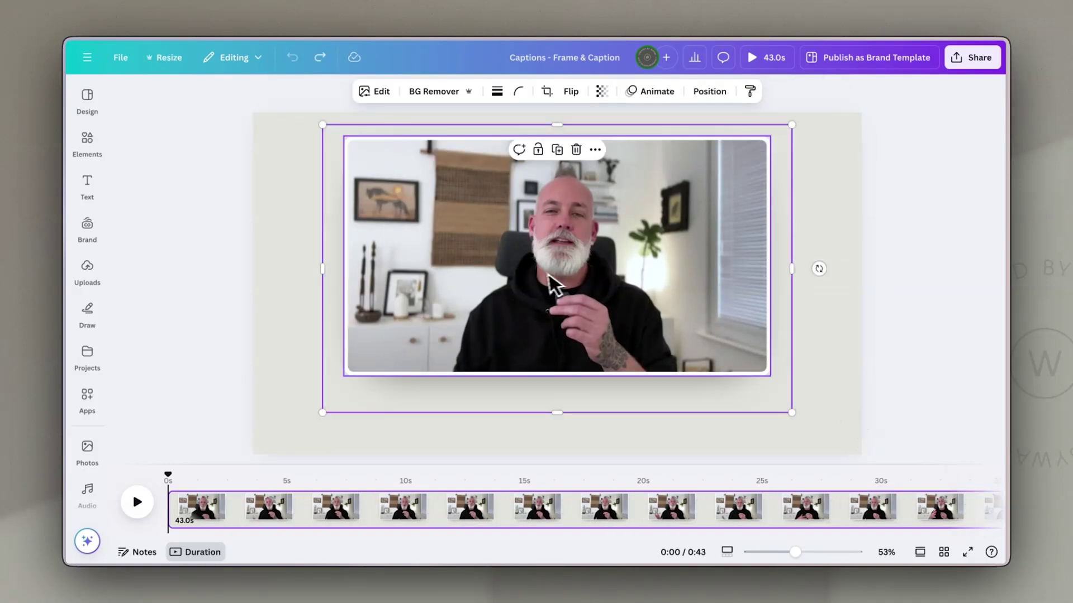
click(888, 276)
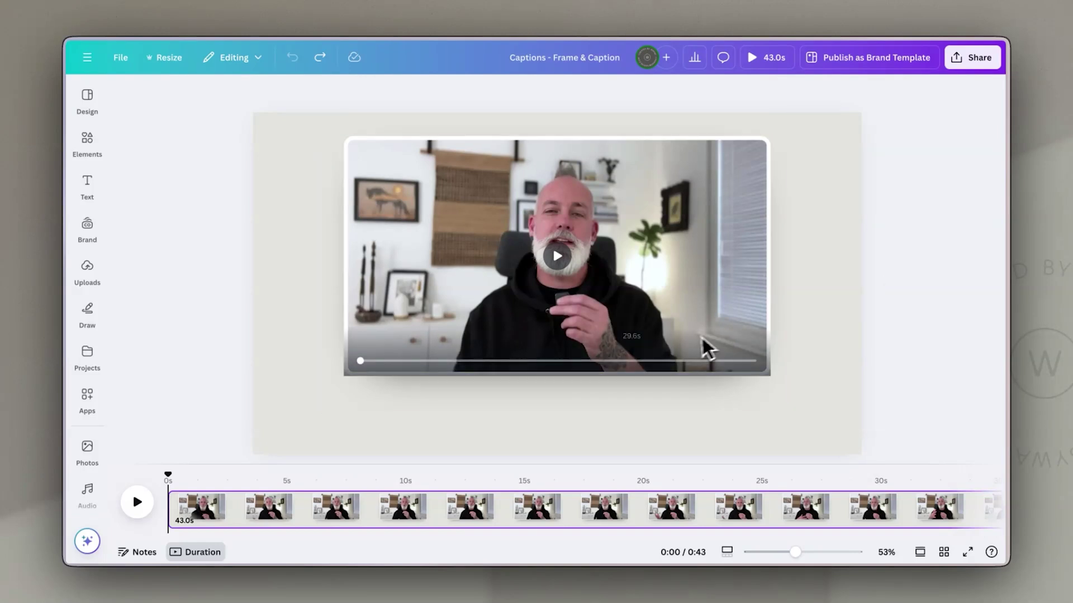
click(624, 420)
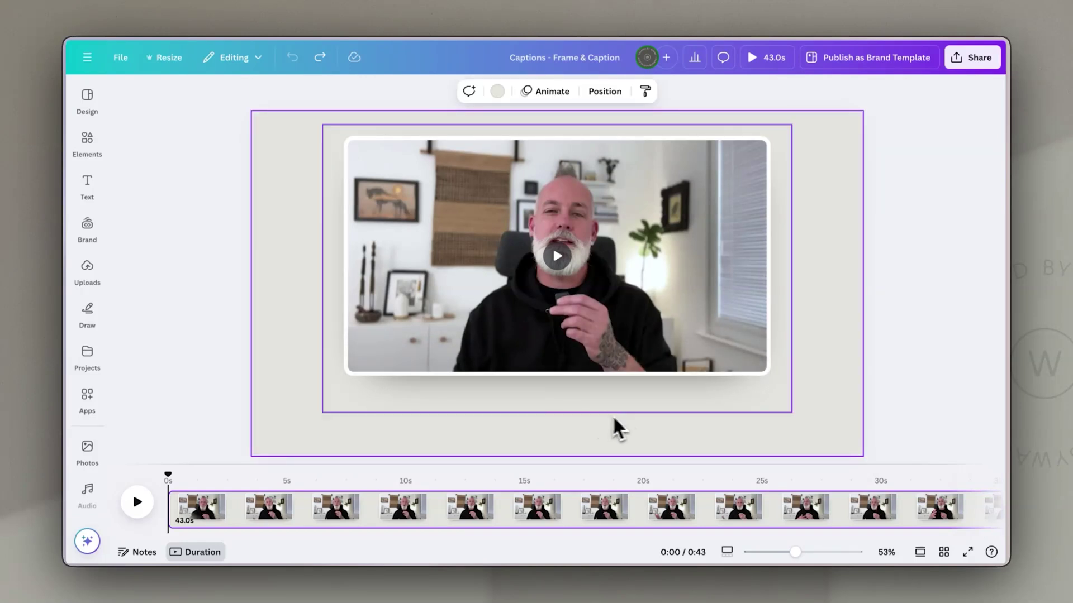
Generate automatic captions for the framed video
click(513, 162)
click(87, 184)
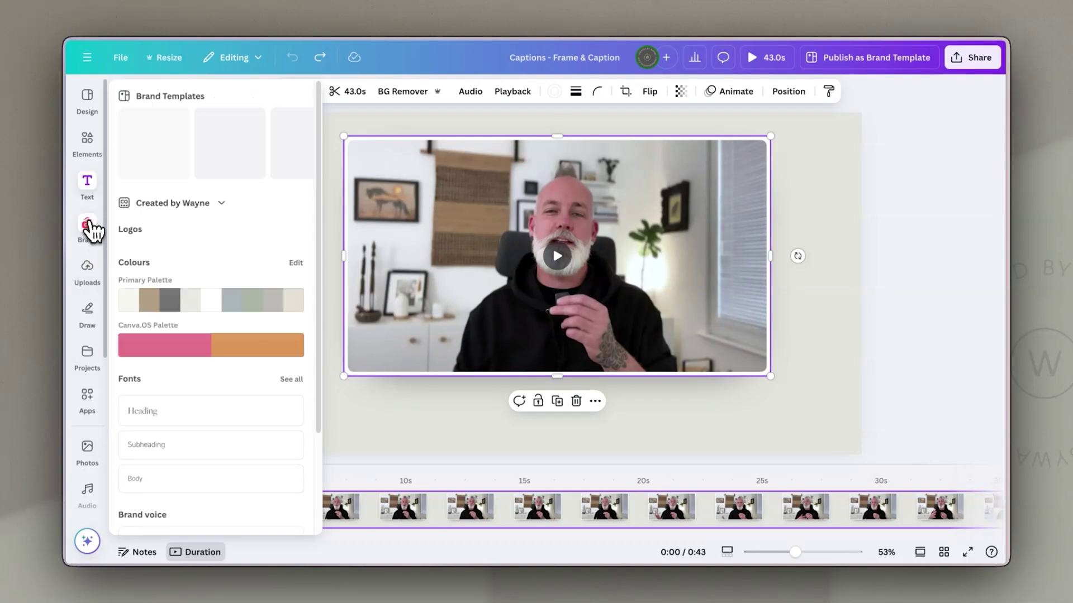
click(237, 364)
click(236, 542)
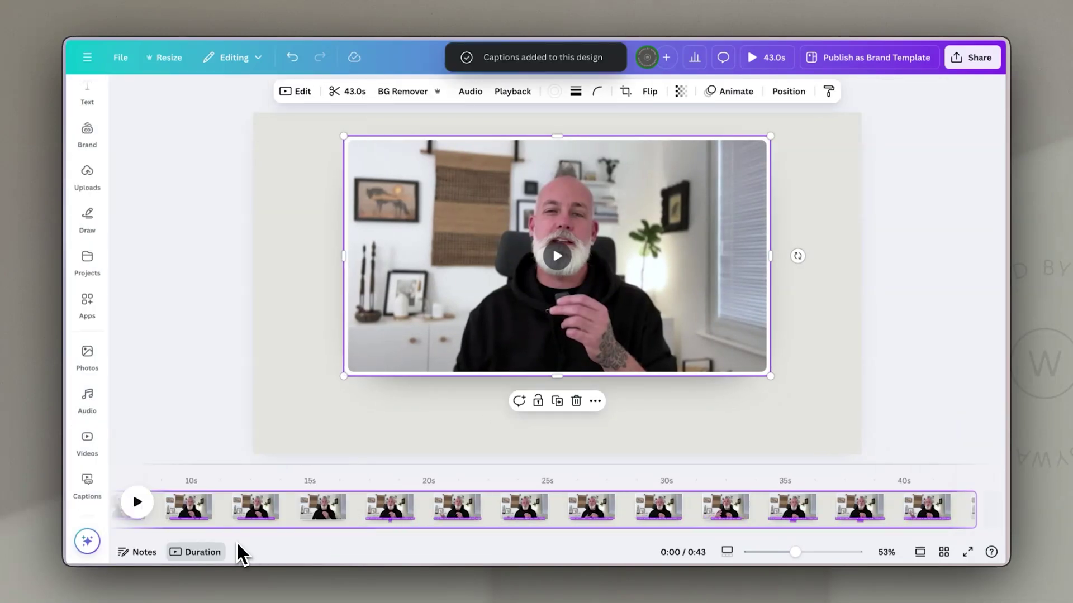
Move the captions into the empty space below the framed video and check a different moment of the timeline
click(181, 481)
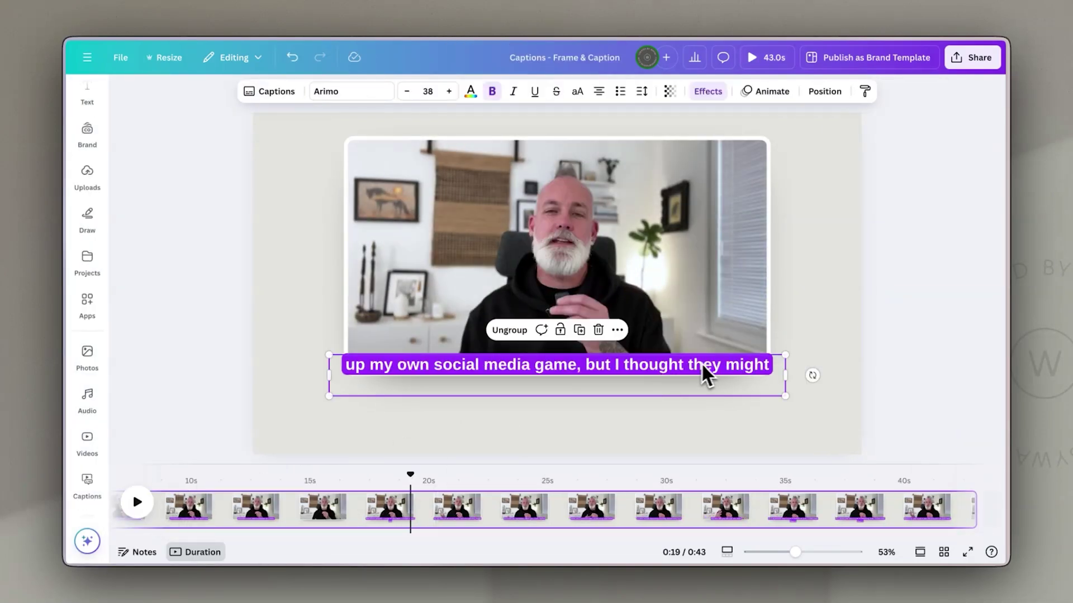
drag(723, 365, 733, 415)
drag(411, 468, 535, 474)
Change the captions' font to Freight Big Pro Book and remove their background effect
click(628, 418)
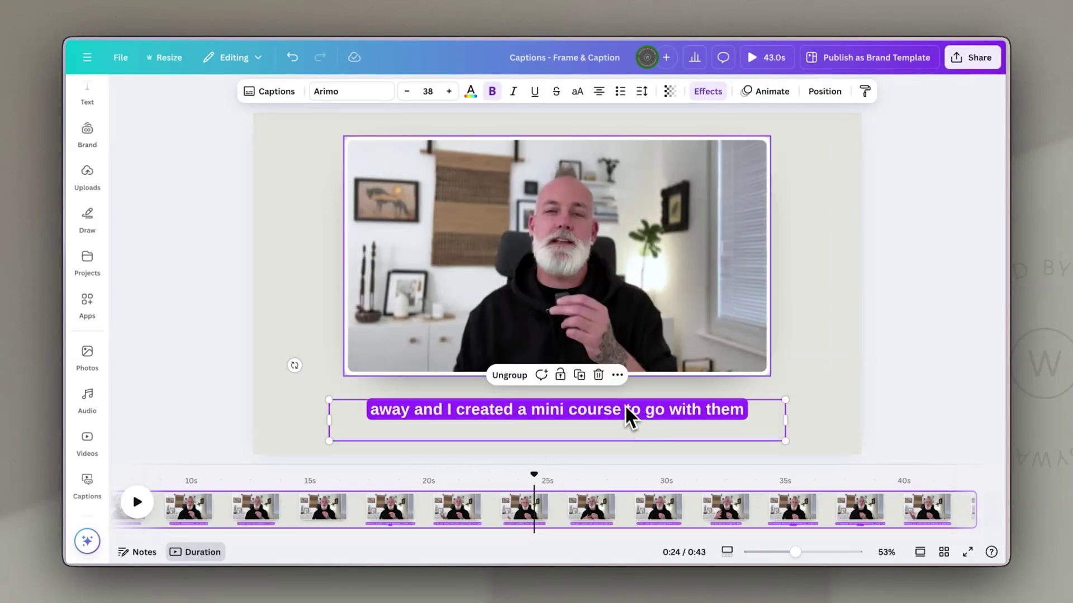
click(358, 103)
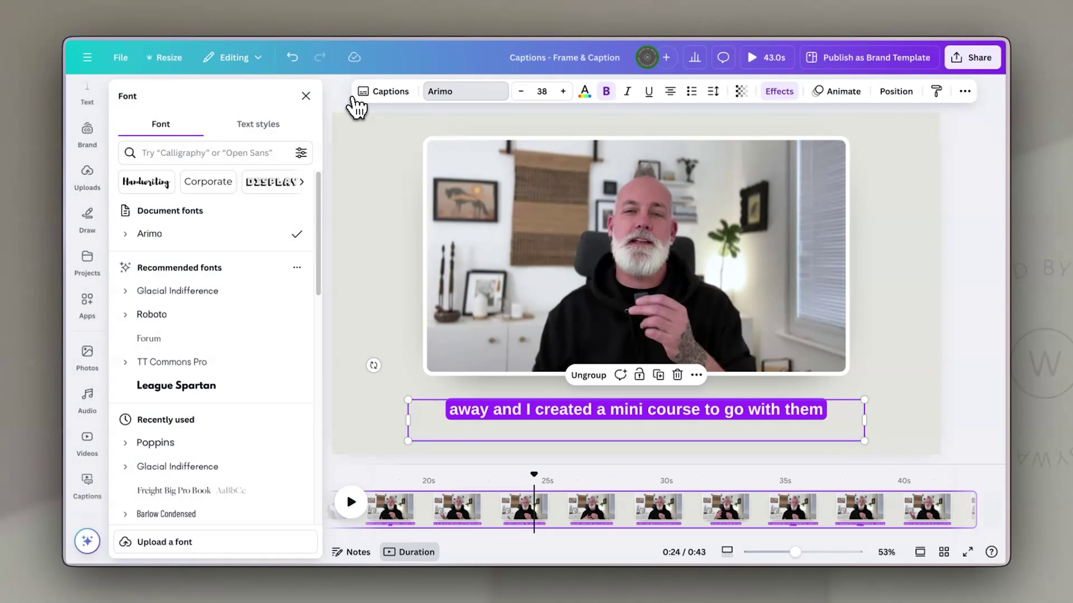
scroll(229, 318, down, 2)
click(214, 444)
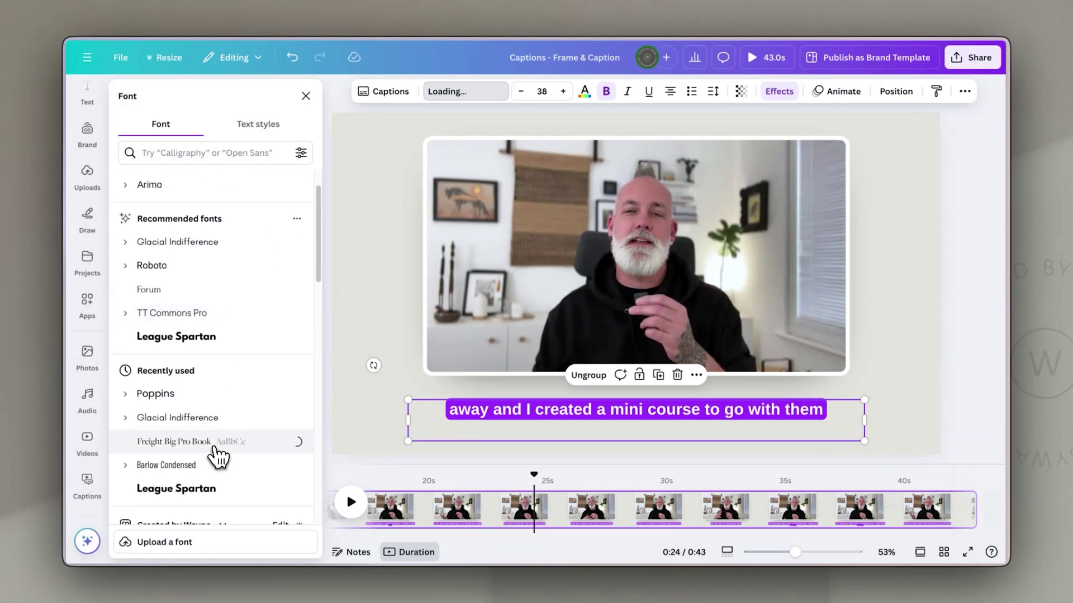
click(785, 92)
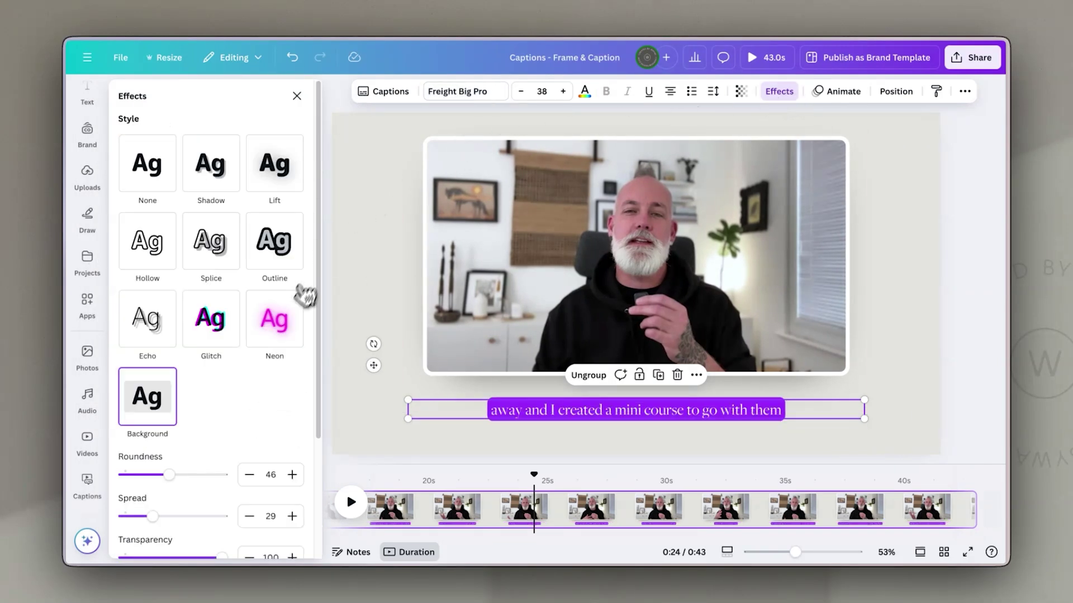
click(160, 172)
Colour the captions dark grey from the brand's Primary Palette and set their font size to 50
click(583, 92)
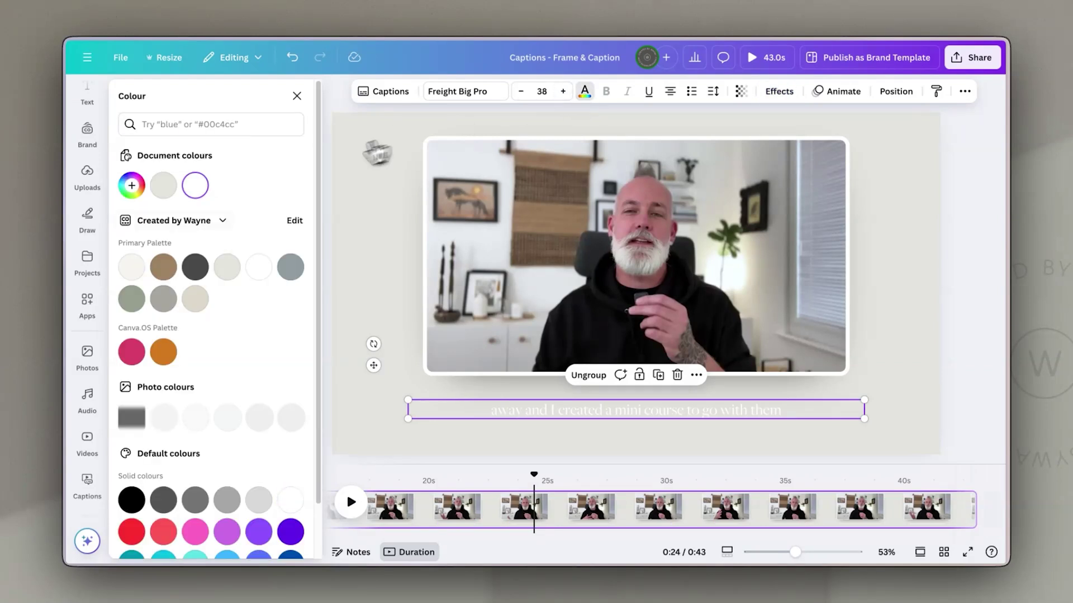
click(202, 268)
click(563, 92)
click(563, 92)
click(563, 92)
click(563, 92)
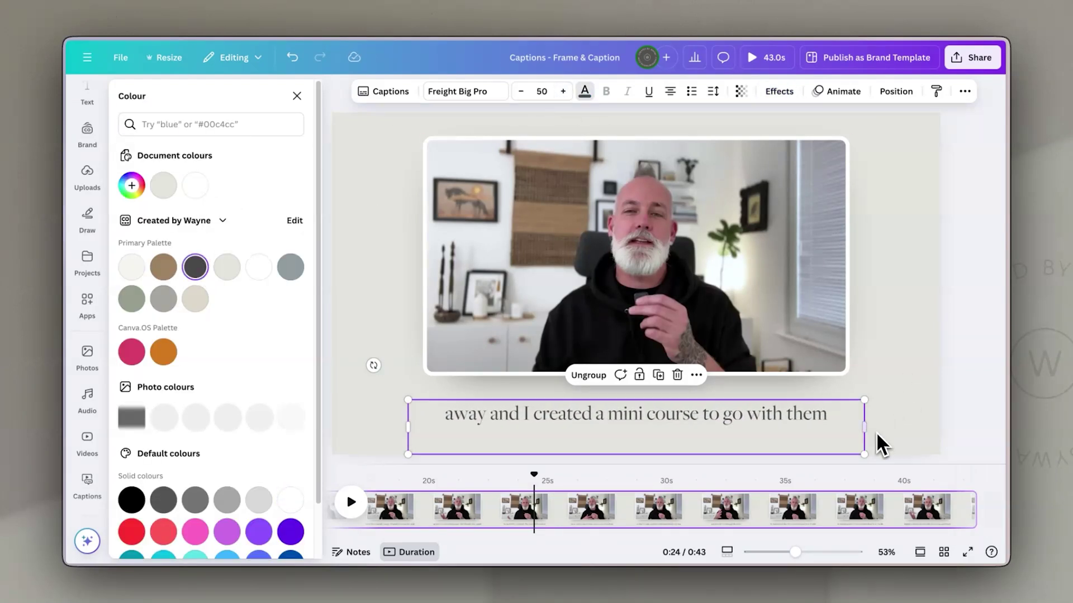
Narrow the caption box to wrap the text onto two lines, centre it below the frame, and set line spacing to 0.89
drag(865, 427, 721, 405)
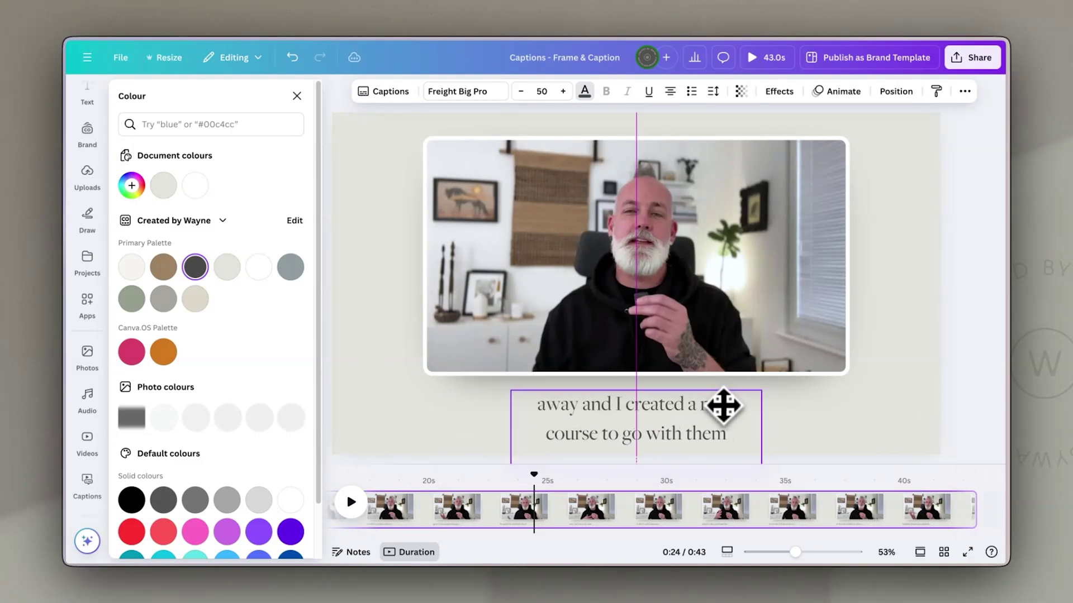
click(714, 92)
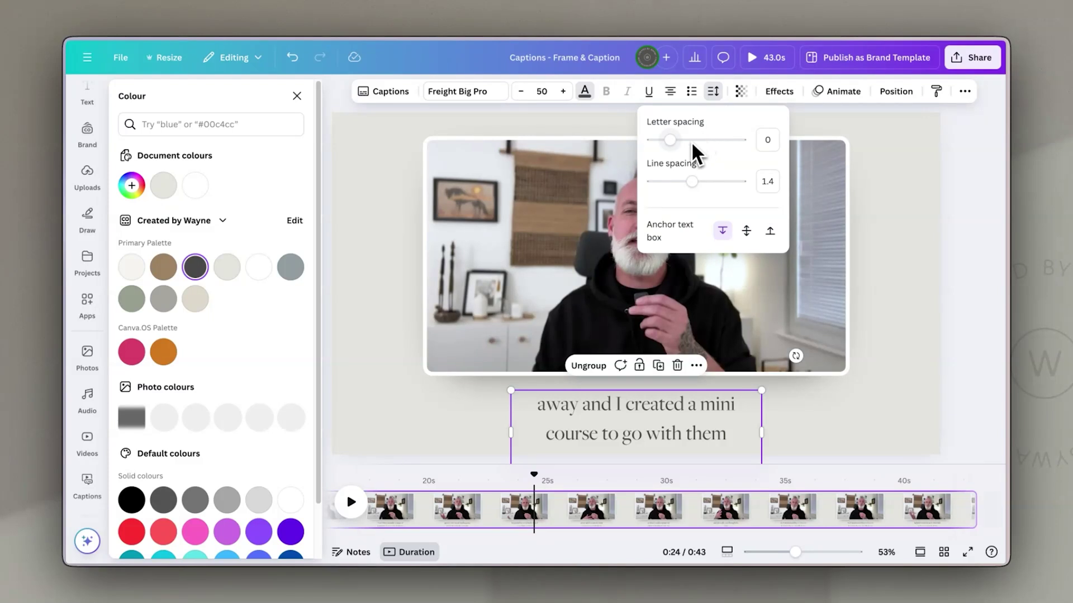
drag(692, 182, 669, 182)
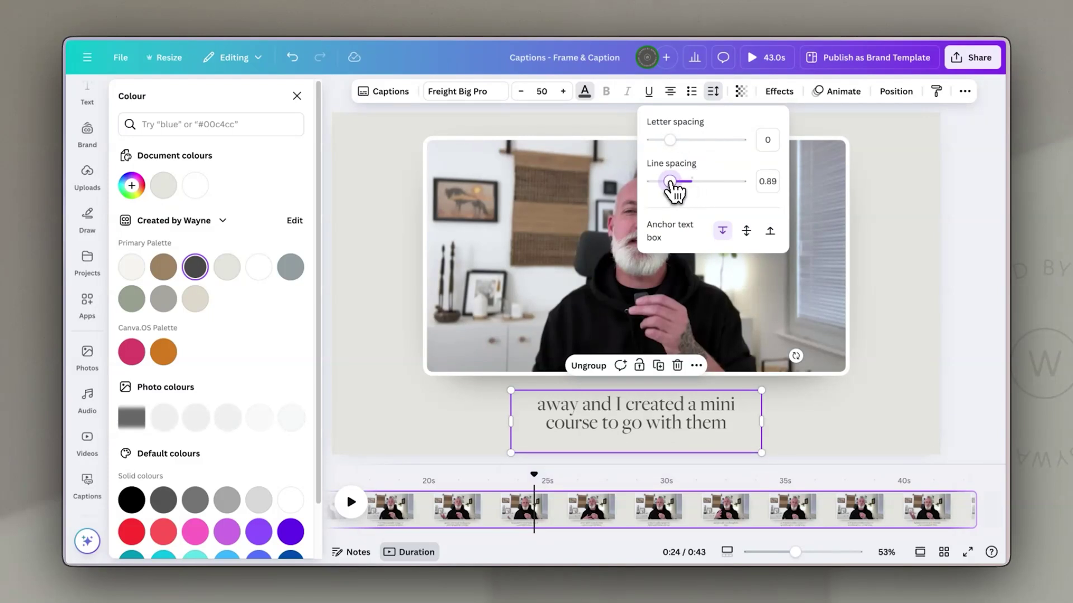
Play back the framed video to review the restyled captions, and close the colour options
drag(531, 474, 412, 469)
key(space)
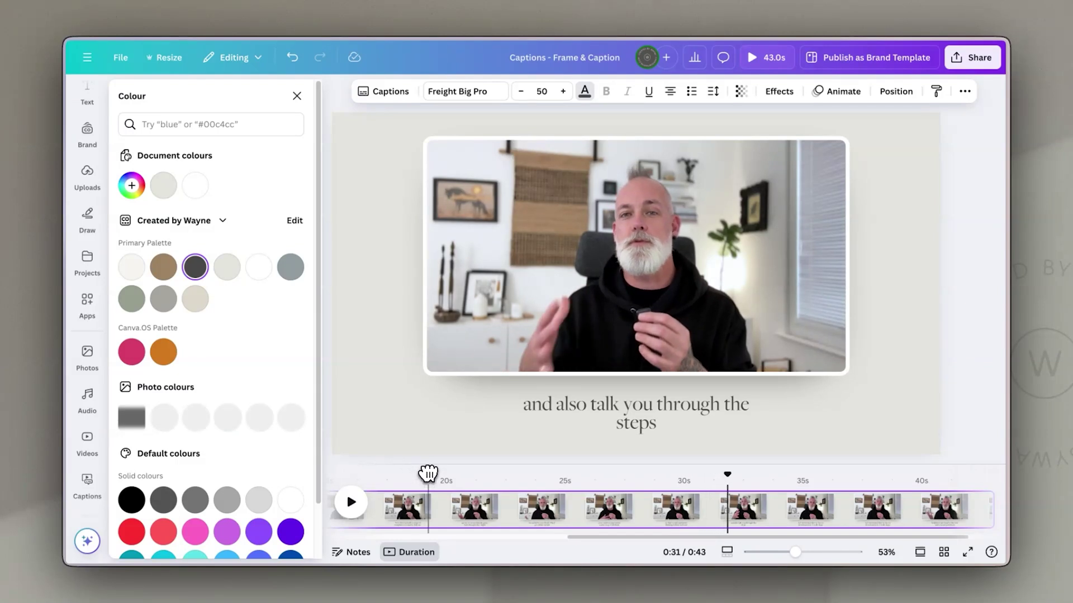
click(297, 100)
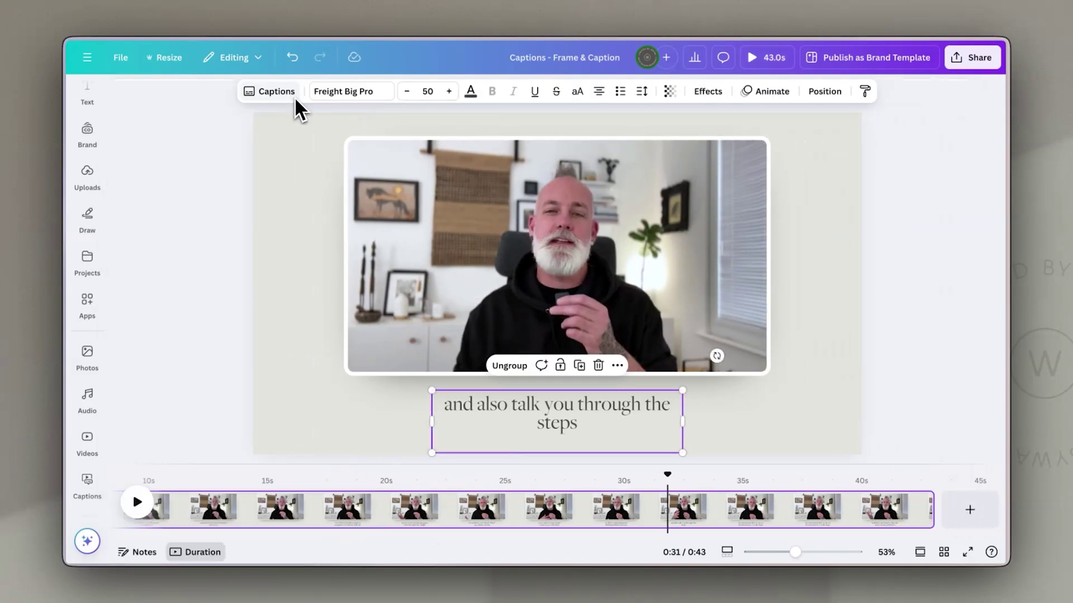
click(274, 220)
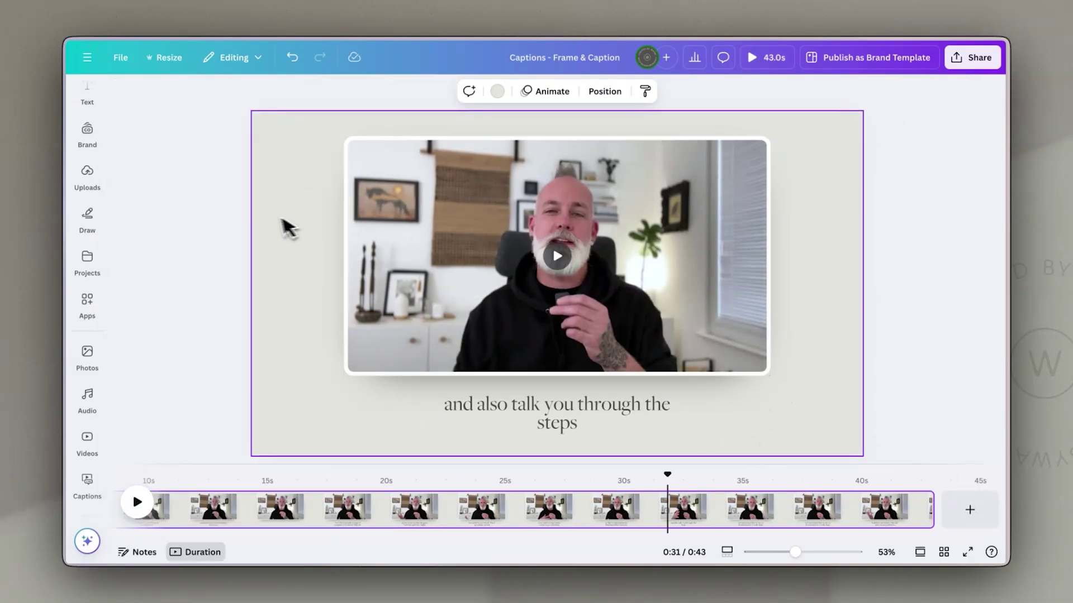
click(203, 230)
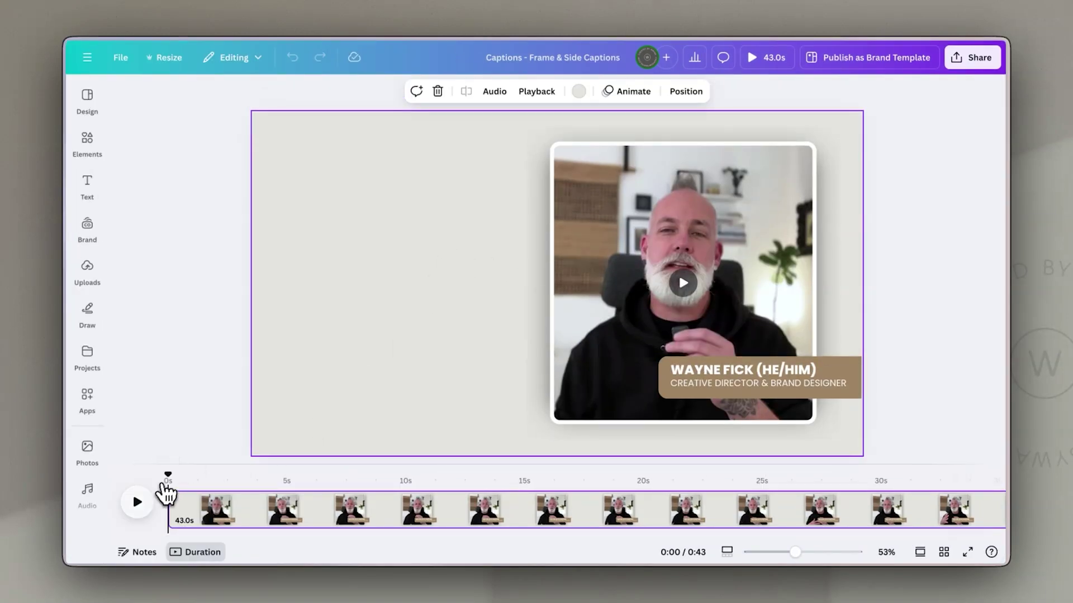
Play the start of the side-framed video, select the framed clip to look over its formatting options, and deselect it
click(140, 506)
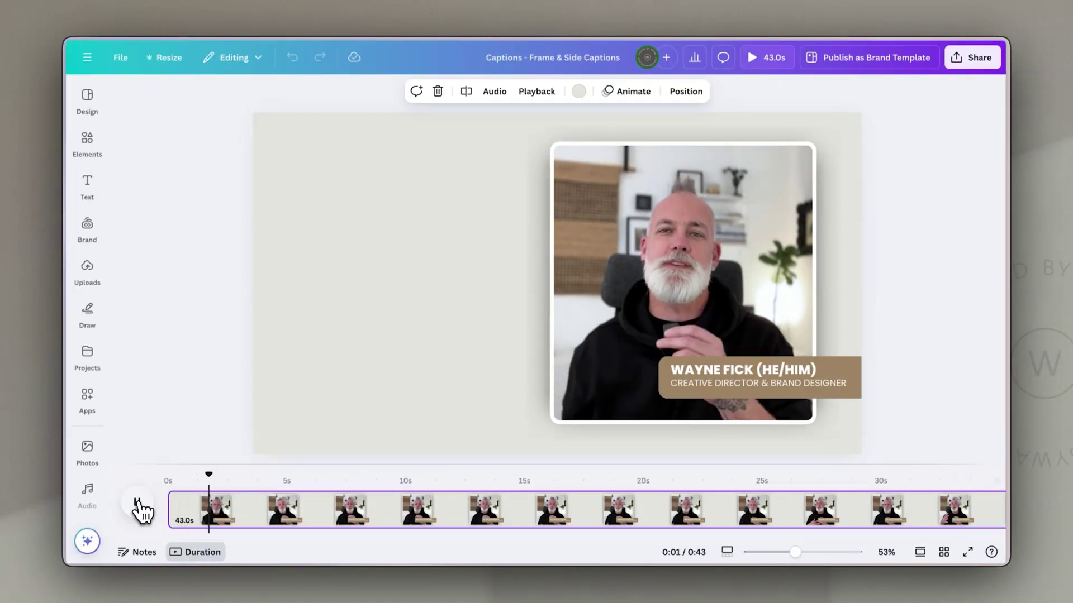
click(704, 233)
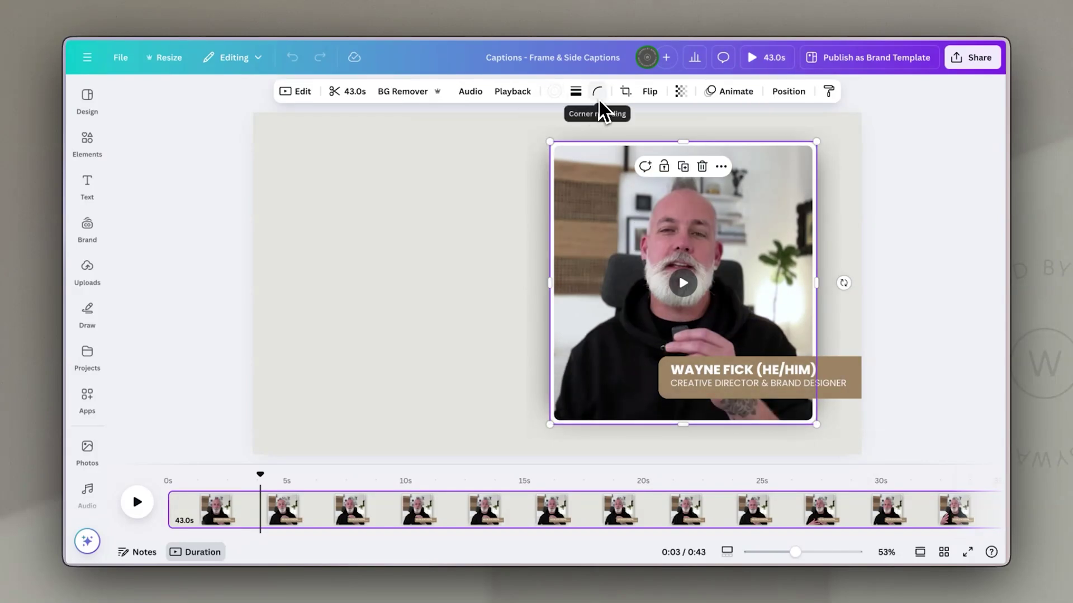
click(401, 263)
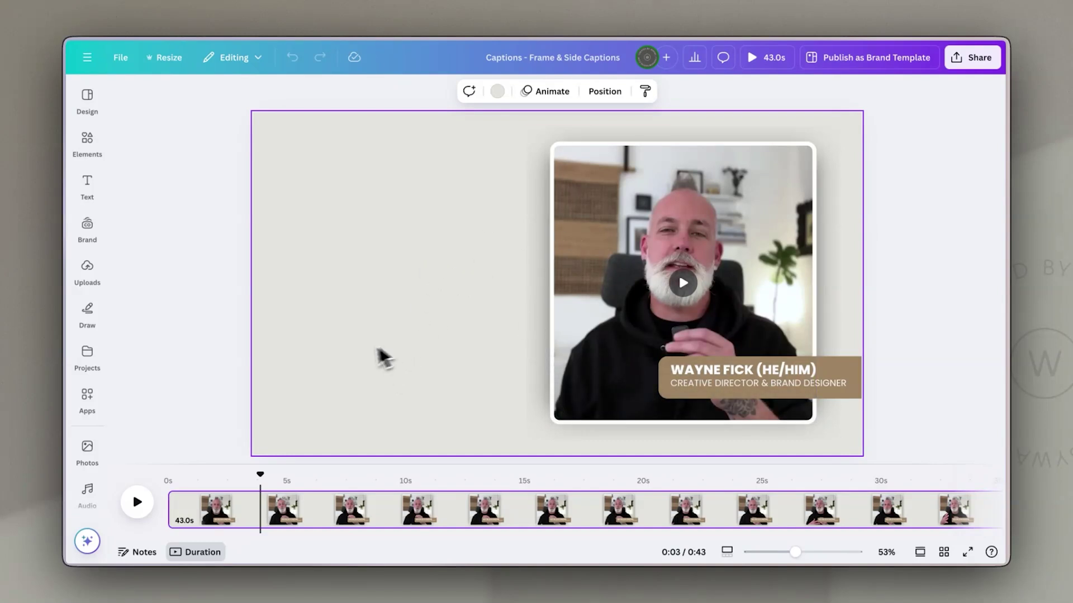
Generate automatic captions for the side-framed video
click(90, 190)
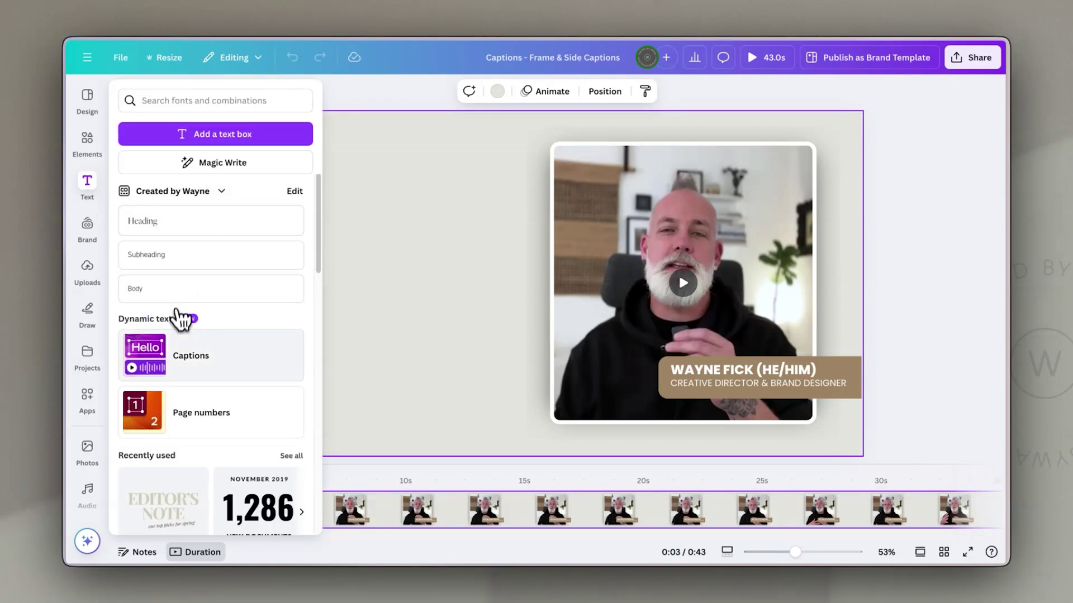
click(180, 351)
click(217, 515)
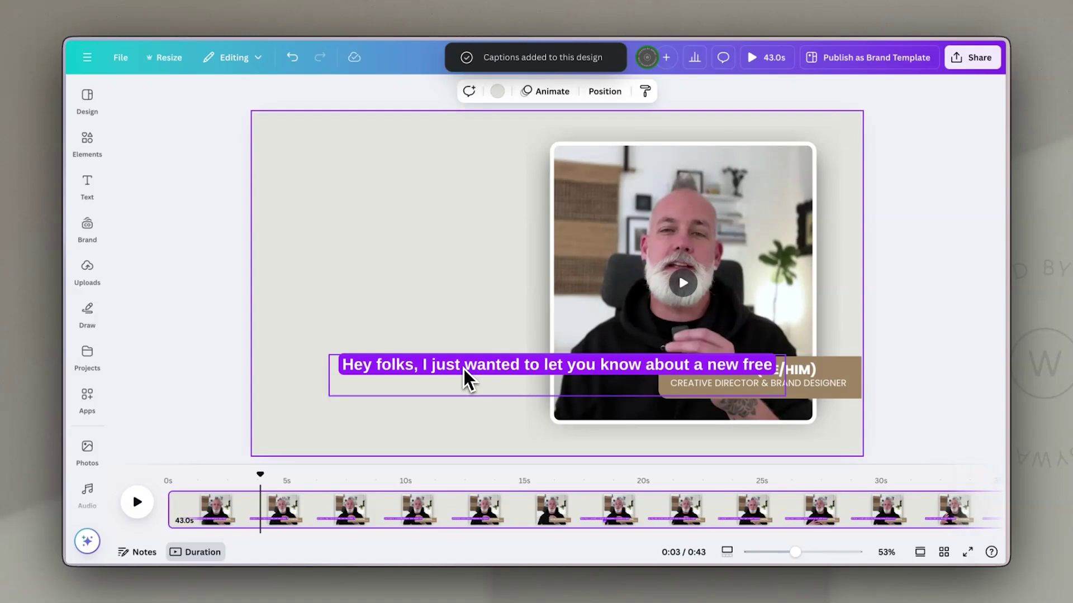
Fit a narrow, left-aligned caption box into the empty space beside the frame and enlarge its font size to 74
drag(464, 371, 431, 197)
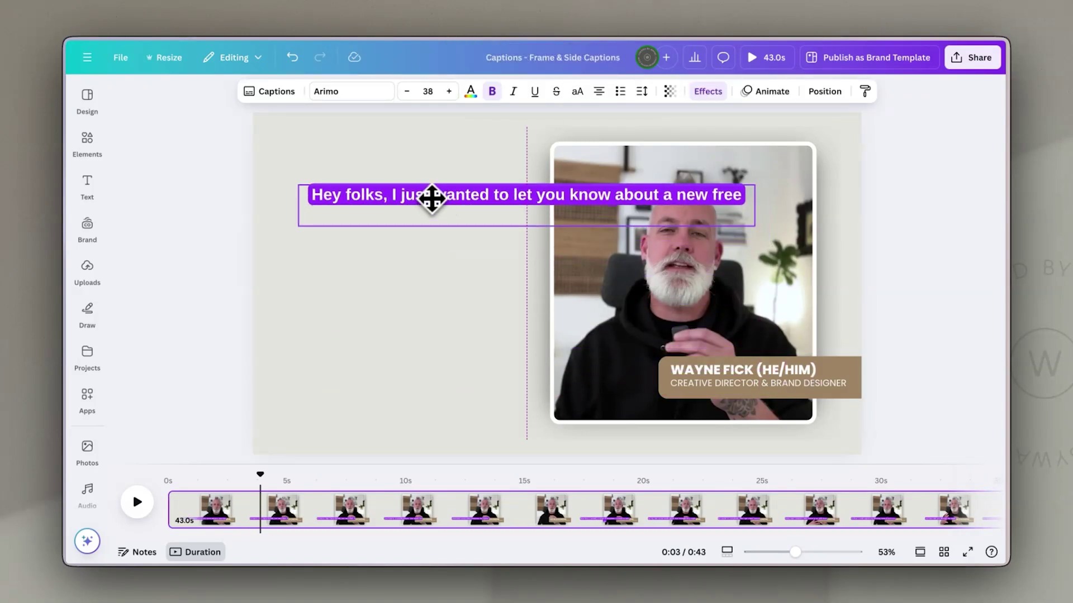
drag(755, 205, 503, 218)
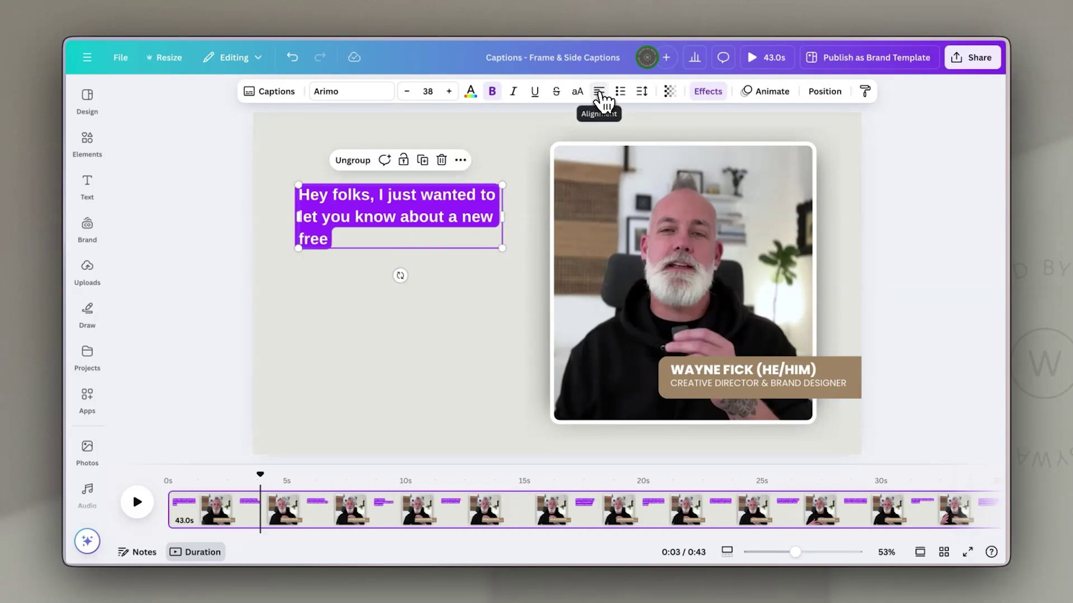
click(449, 91)
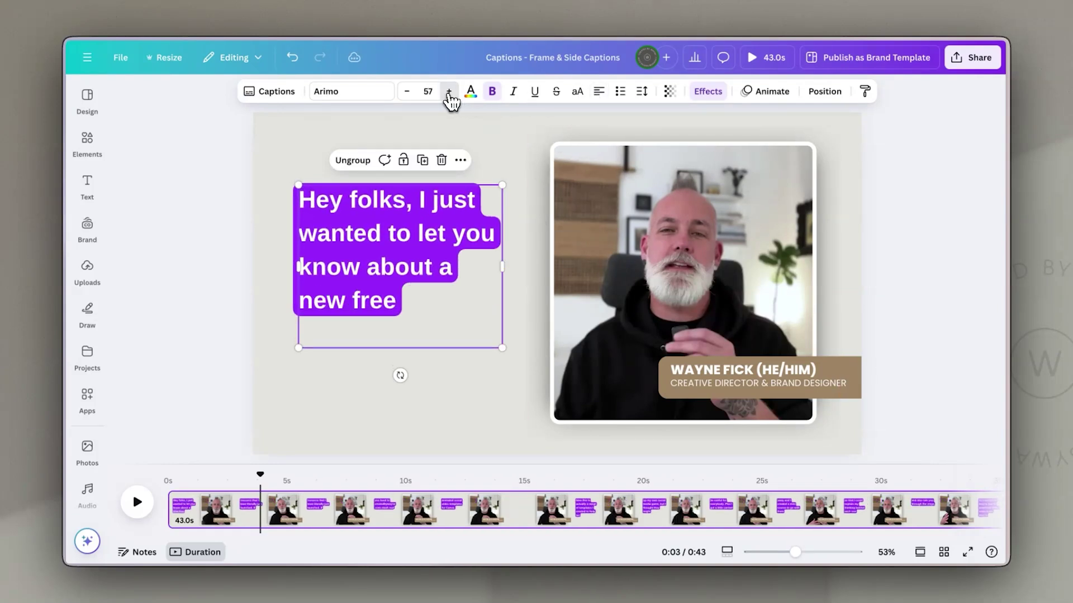
Turn off bold on the captions, change their font to Freight Big Pro Book, and reduce the line spacing
click(493, 92)
click(347, 92)
scroll(234, 411, down, 1)
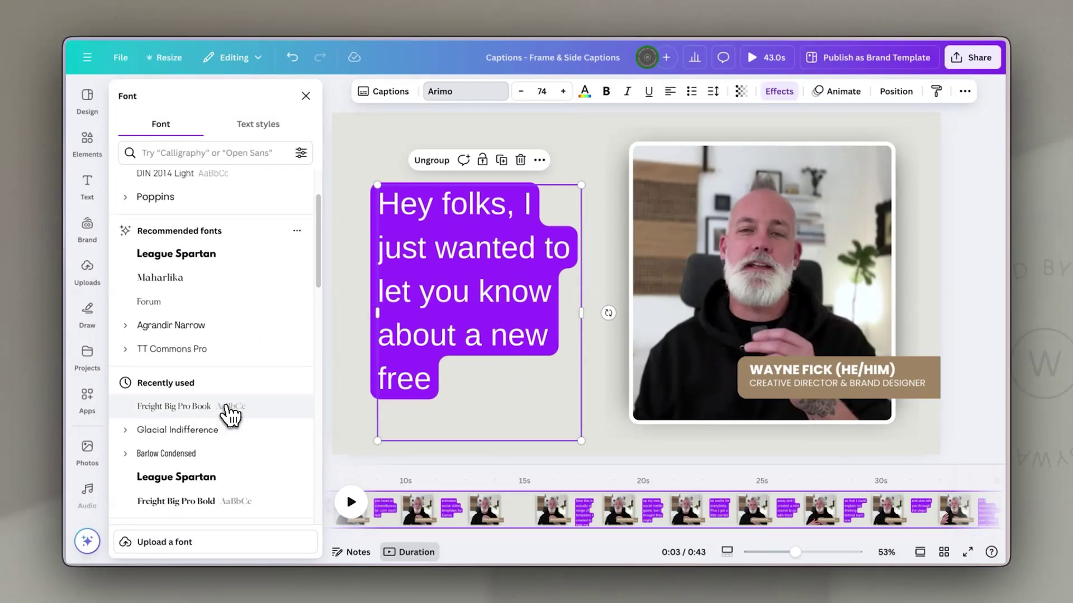
click(713, 92)
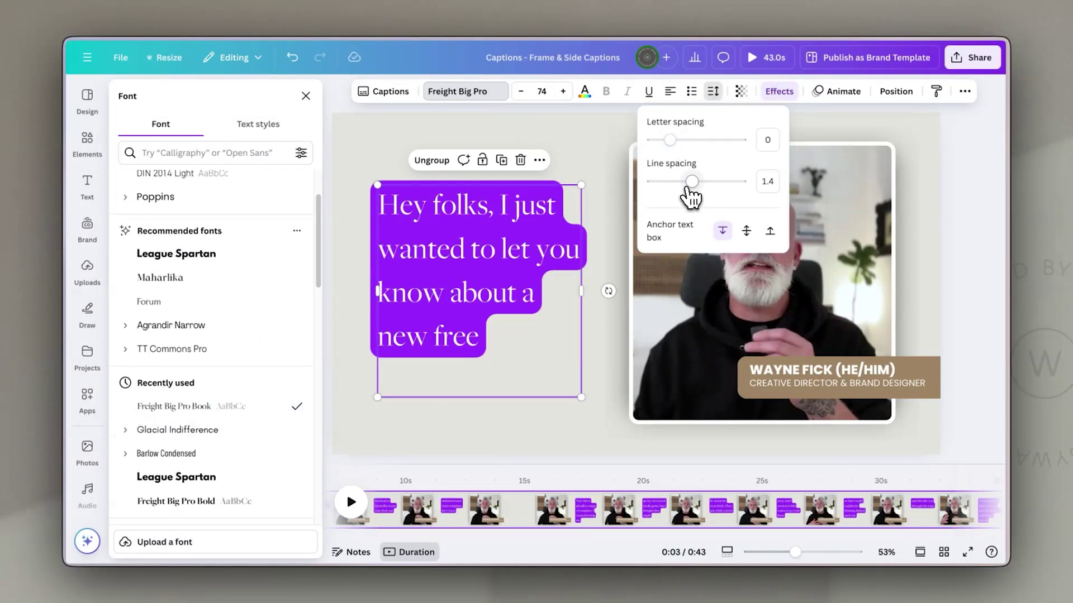
drag(689, 187, 678, 184)
Remove the captions' background effect and recolour the text with the brown document colour
click(779, 91)
click(154, 168)
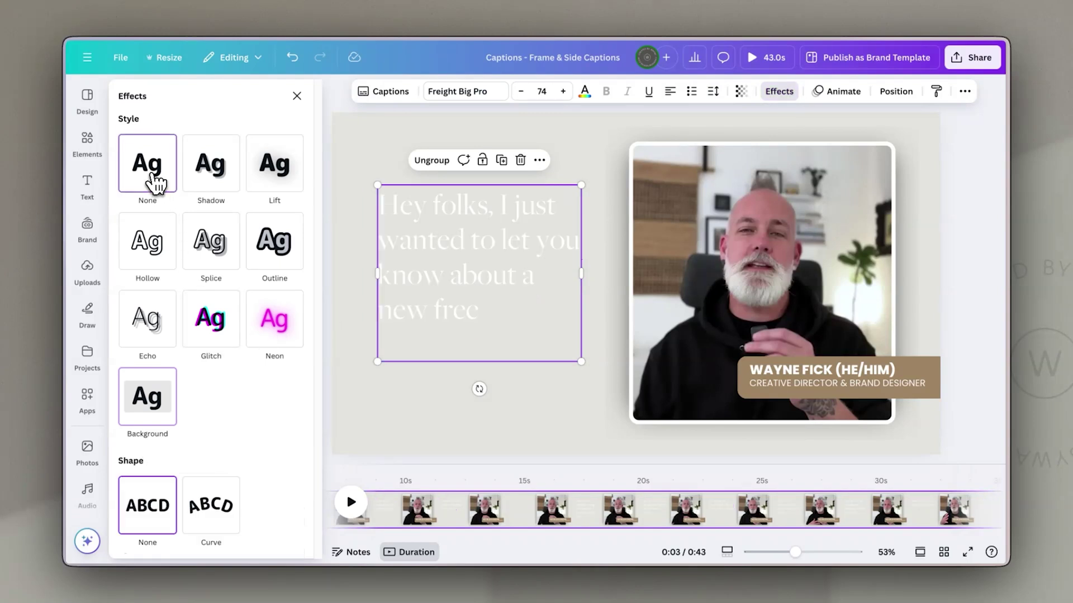
click(585, 92)
click(194, 267)
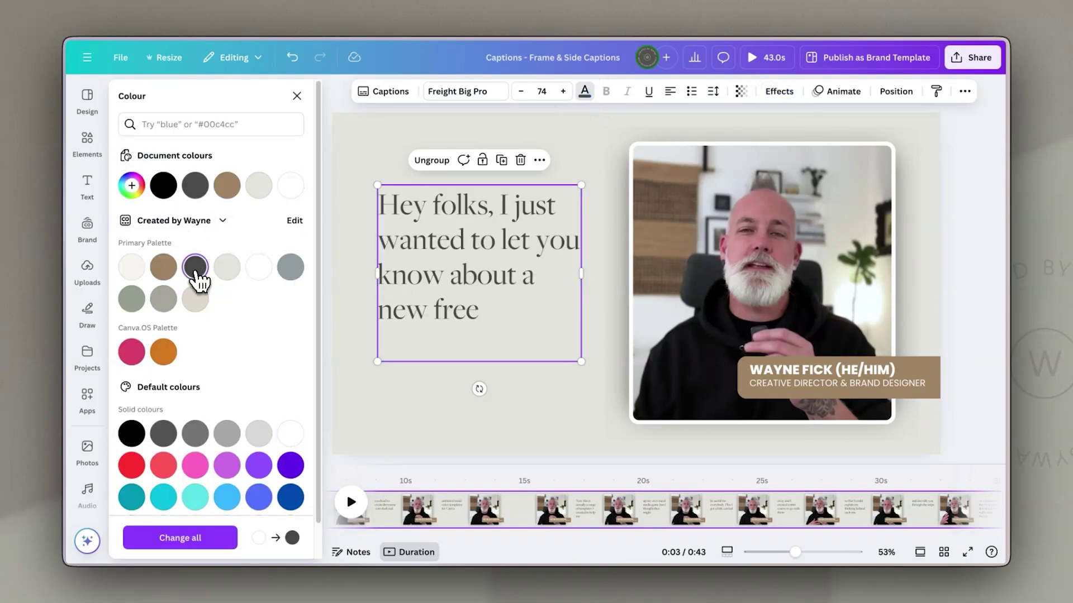
click(227, 185)
Increase the captions' font size further and jump to another point in the video to check them
click(563, 92)
click(563, 91)
click(441, 484)
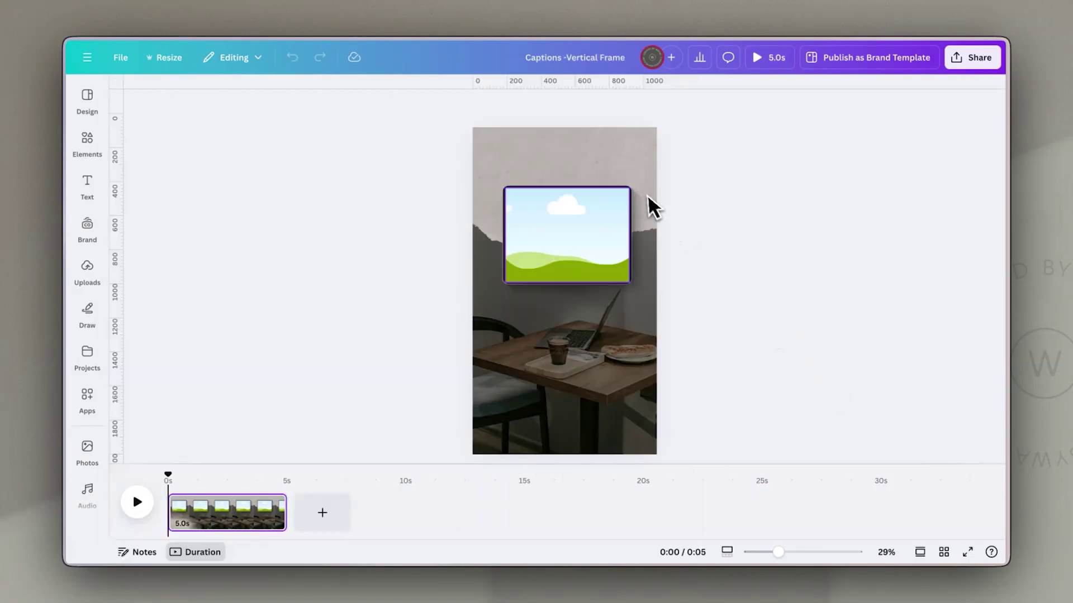
Move the landscape placeholder frame down away from its black border in the vertical design and return it inside the border
click(578, 224)
click(710, 209)
click(615, 216)
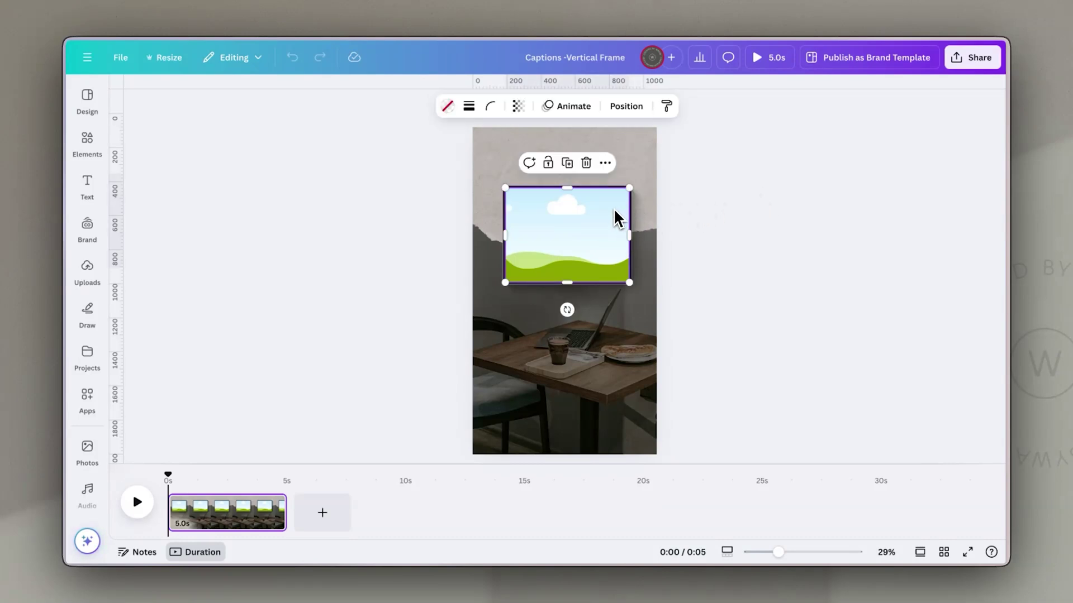
drag(615, 216, 620, 266)
click(599, 319)
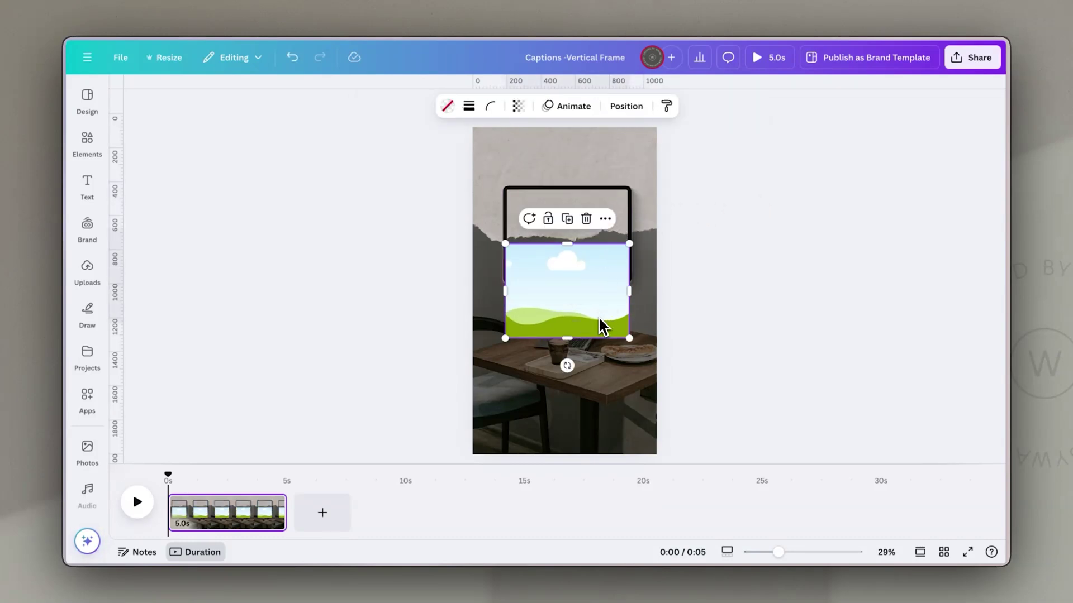
drag(607, 326, 605, 272)
click(752, 248)
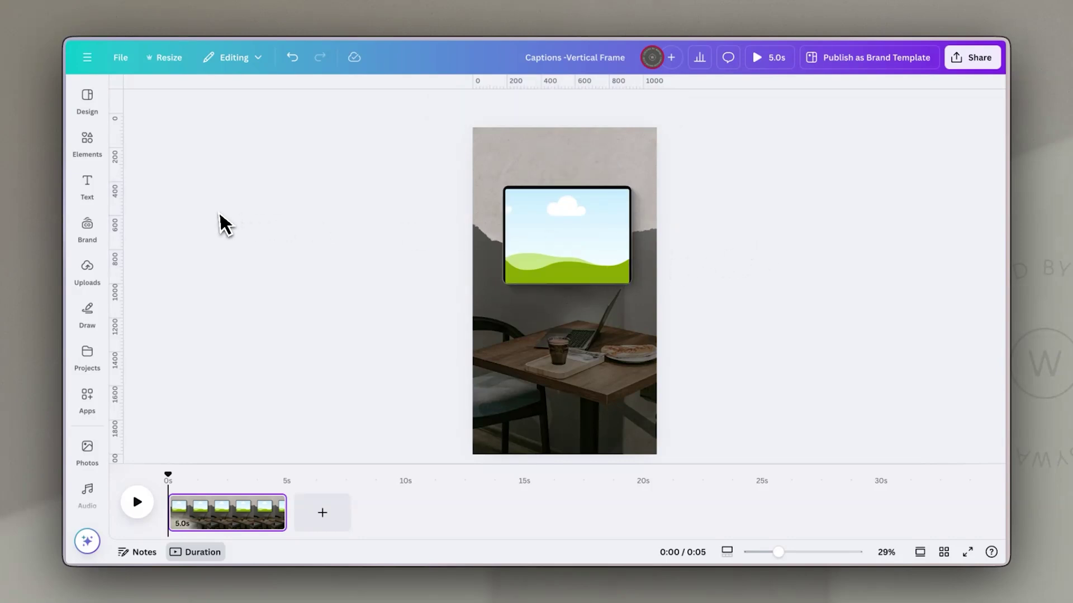
Place the uploaded 43-second talking-head video into the placeholder frame
click(87, 270)
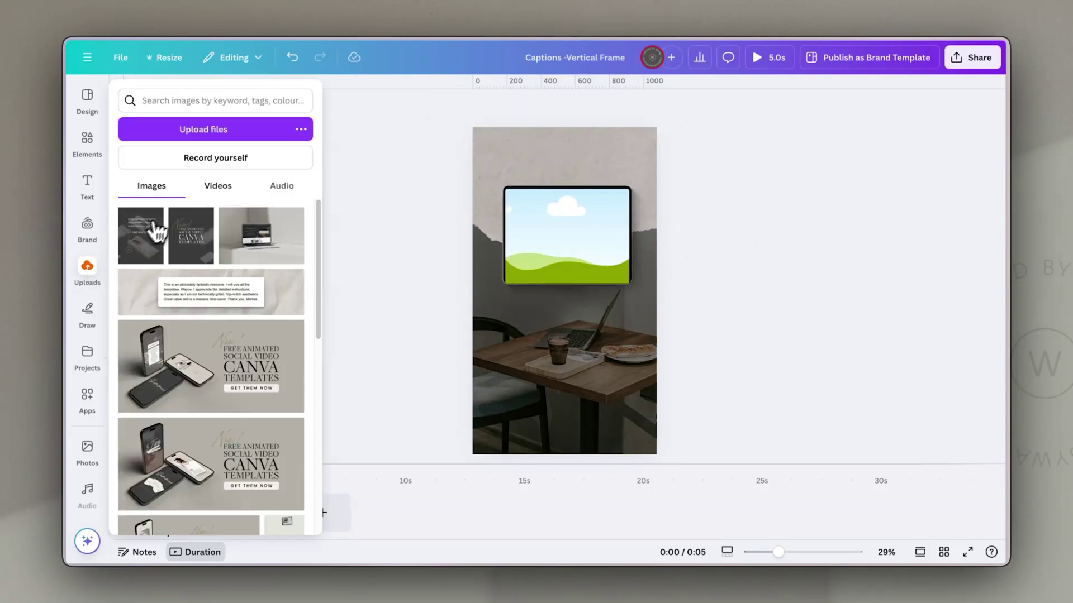
click(219, 187)
drag(168, 257, 517, 242)
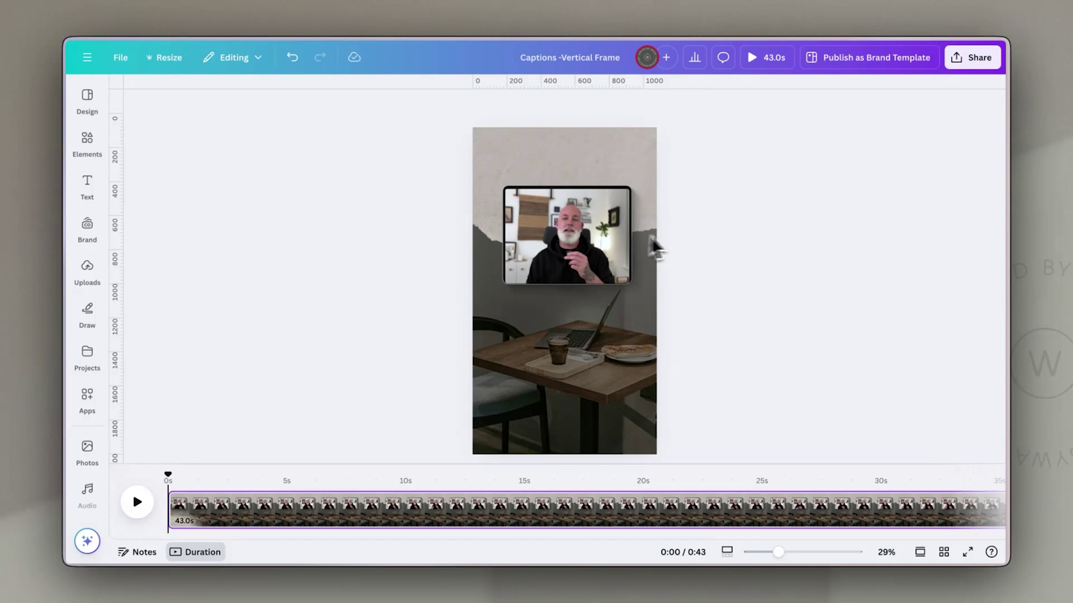
Reorder the layers so the framed video sits beneath the black border
click(618, 232)
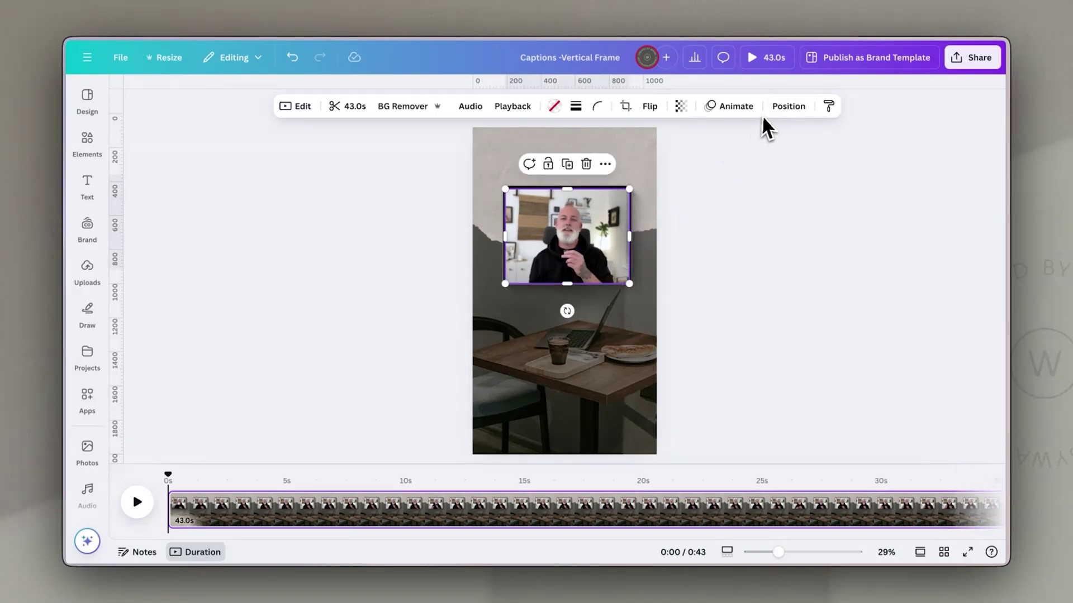
click(788, 108)
click(273, 134)
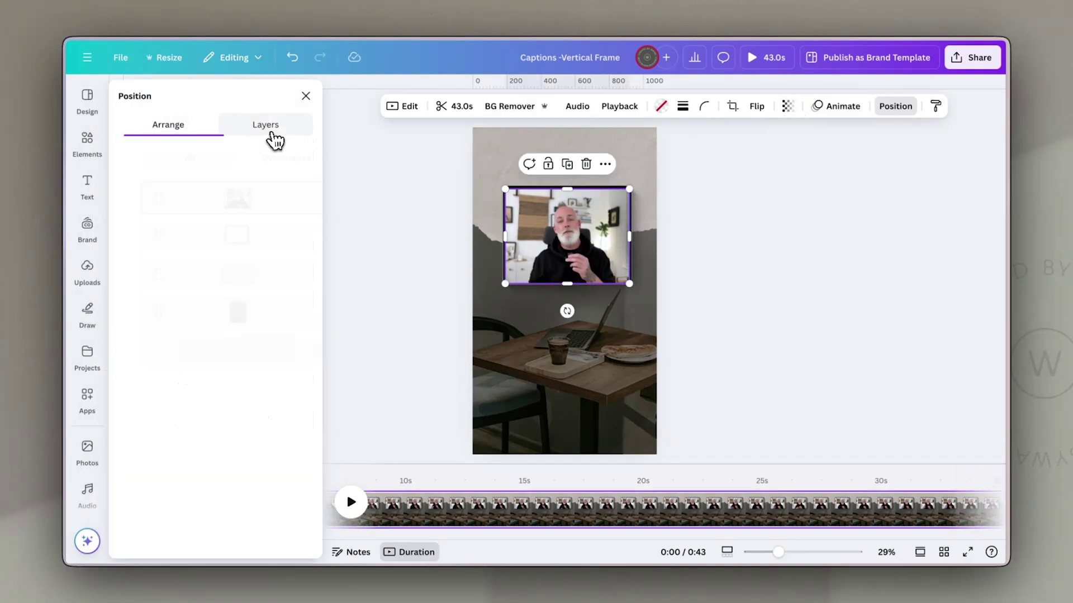
drag(274, 203, 263, 249)
Generate automatic captions for the vertical design's video and jump to about 12 seconds to see them
click(525, 372)
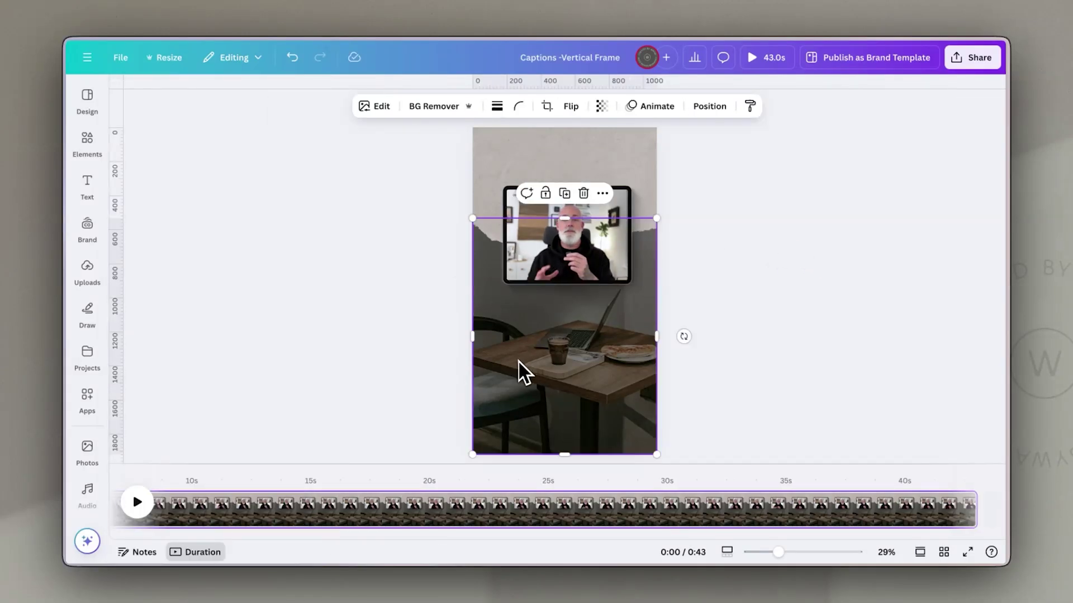
click(88, 182)
click(185, 362)
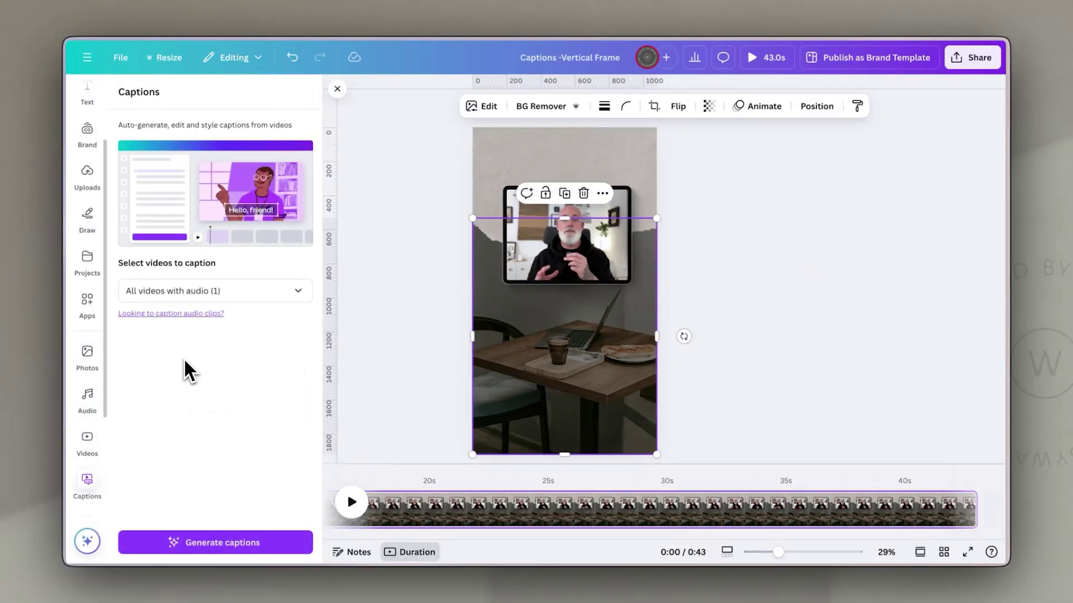
click(235, 542)
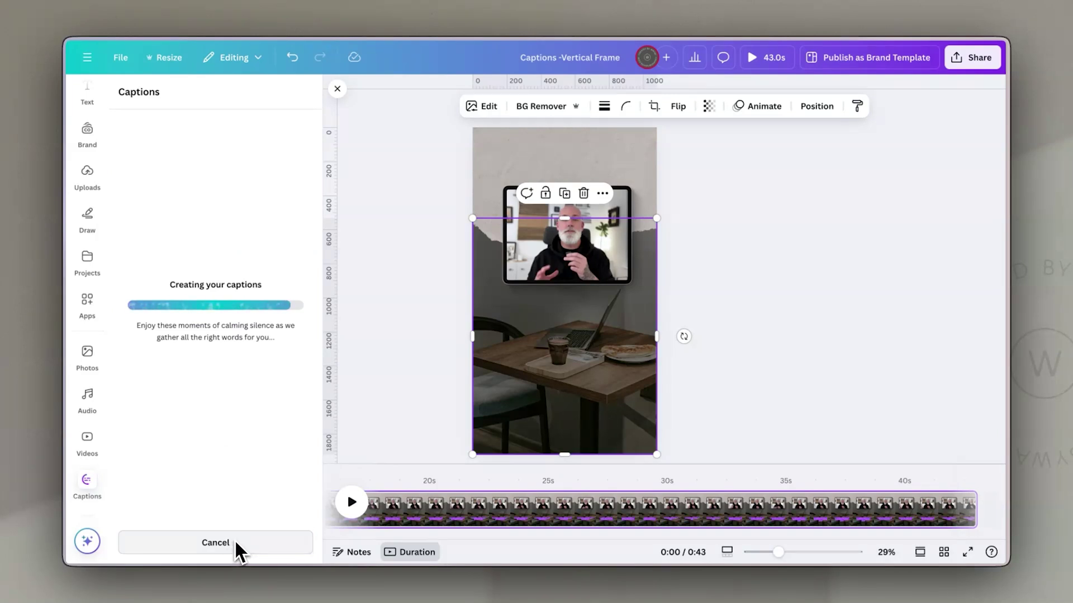
click(200, 486)
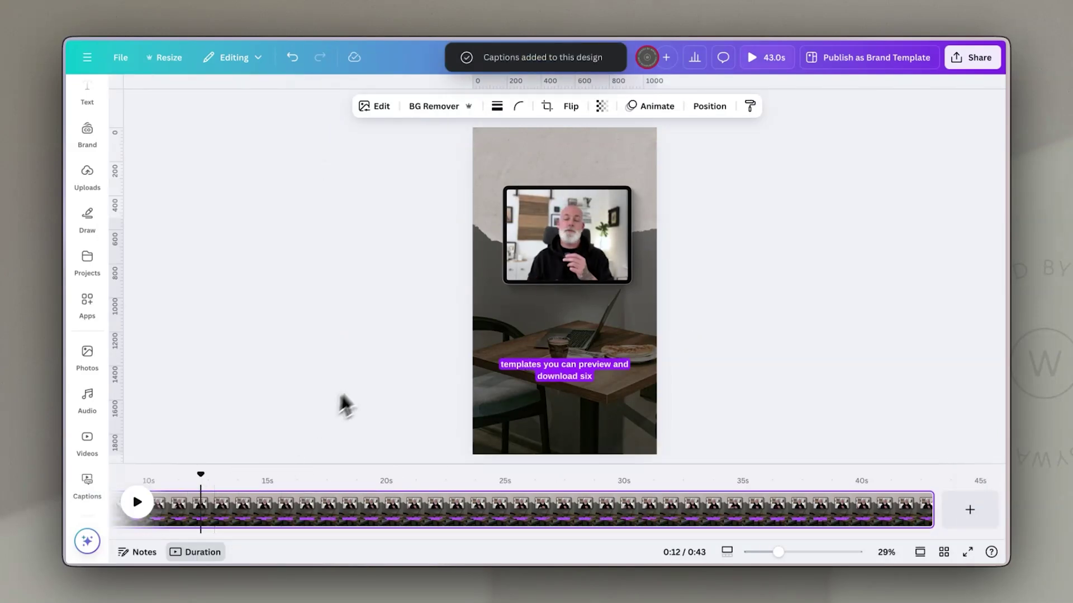
Move the captions up to just below the video frame and change their font to Poppins
click(562, 373)
drag(604, 385, 605, 323)
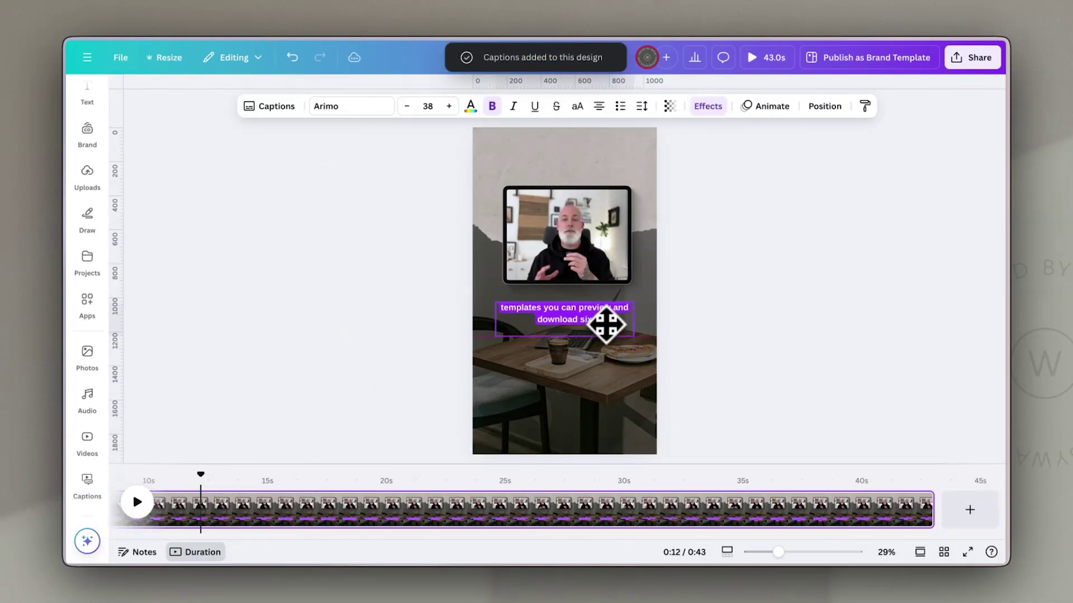
click(350, 108)
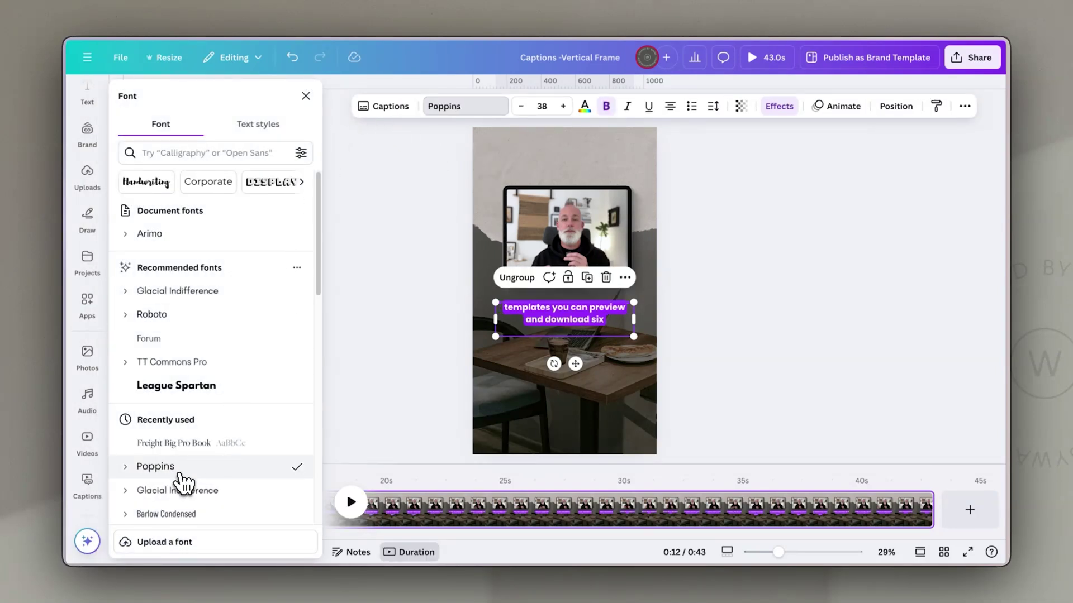
Remove the purple background effect from the Poppins captions
click(794, 112)
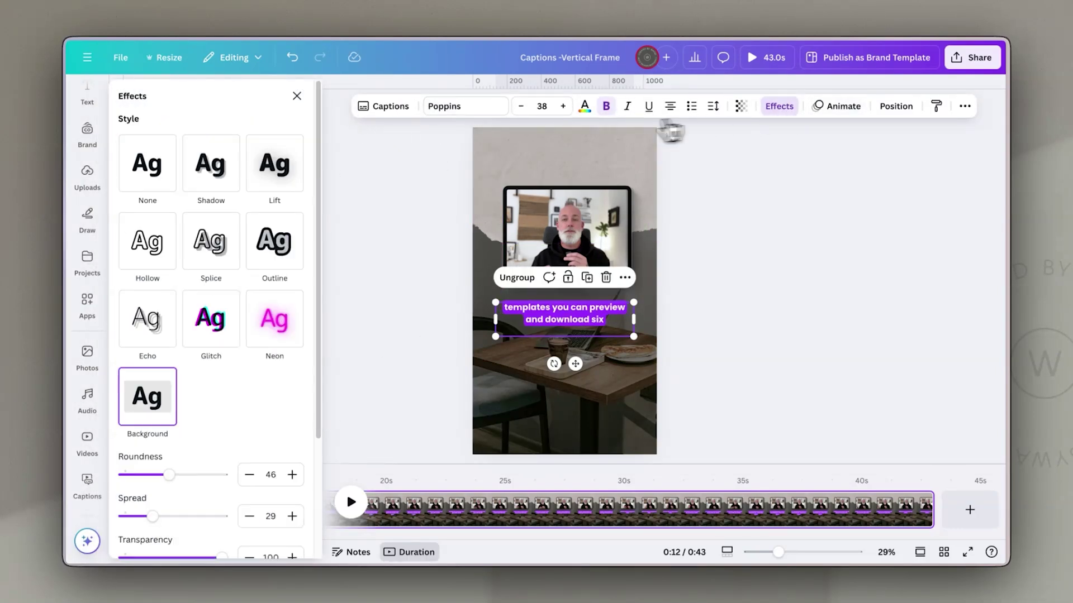
click(148, 178)
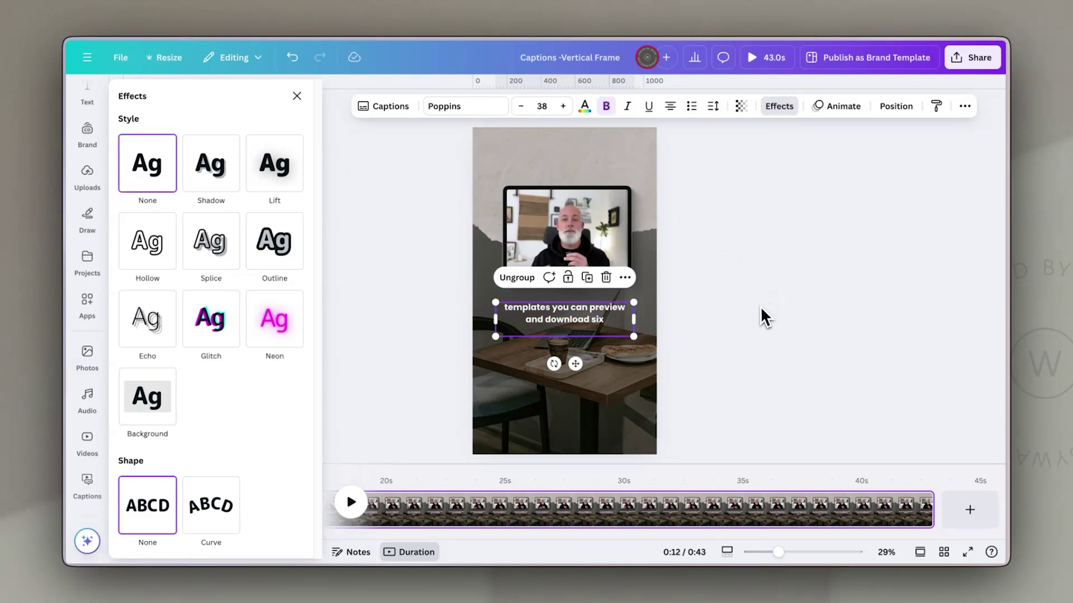
key(Escape)
Add the circular brand logo below the captions and play back the video from about 20 seconds to review the layout
click(87, 178)
scroll(89, 184, up, 2)
click(88, 227)
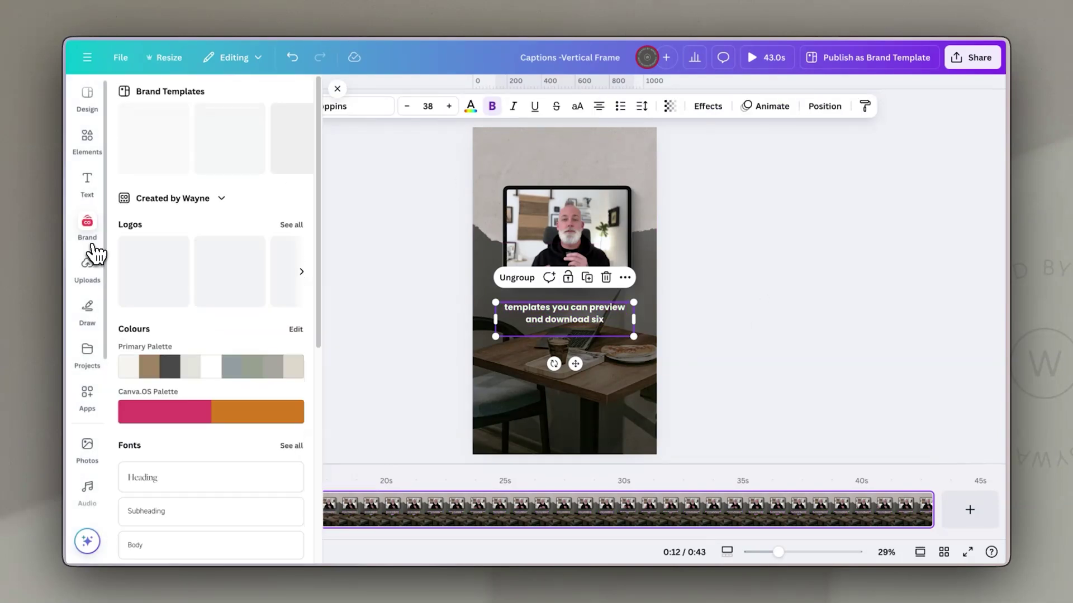
click(230, 272)
drag(618, 243, 568, 374)
click(380, 478)
key(space)
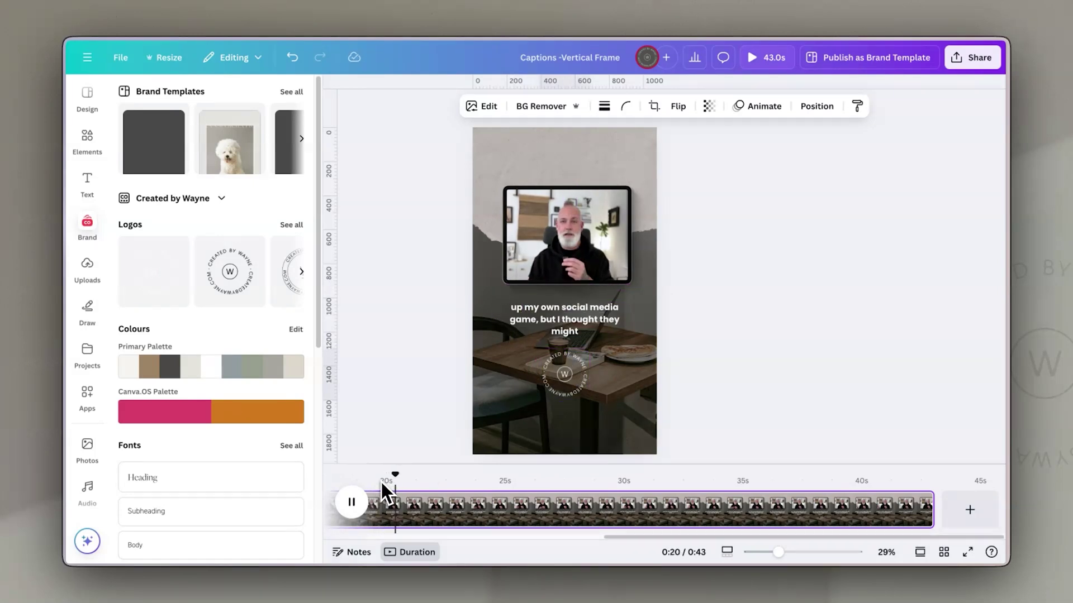
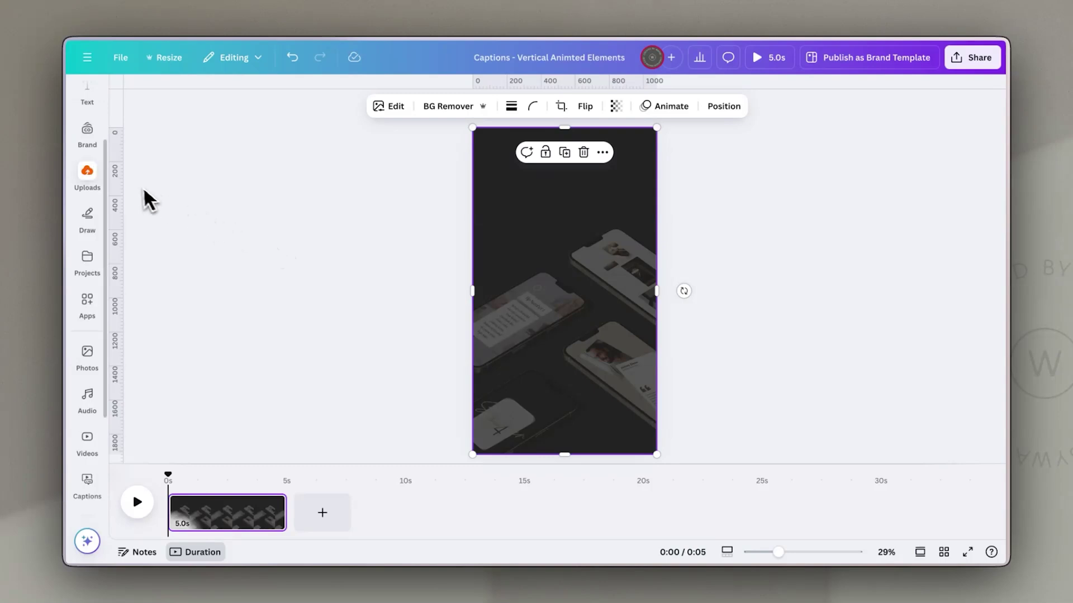
Add the uploaded 43-second video to the dark vertical design with the phone mockup background
click(207, 188)
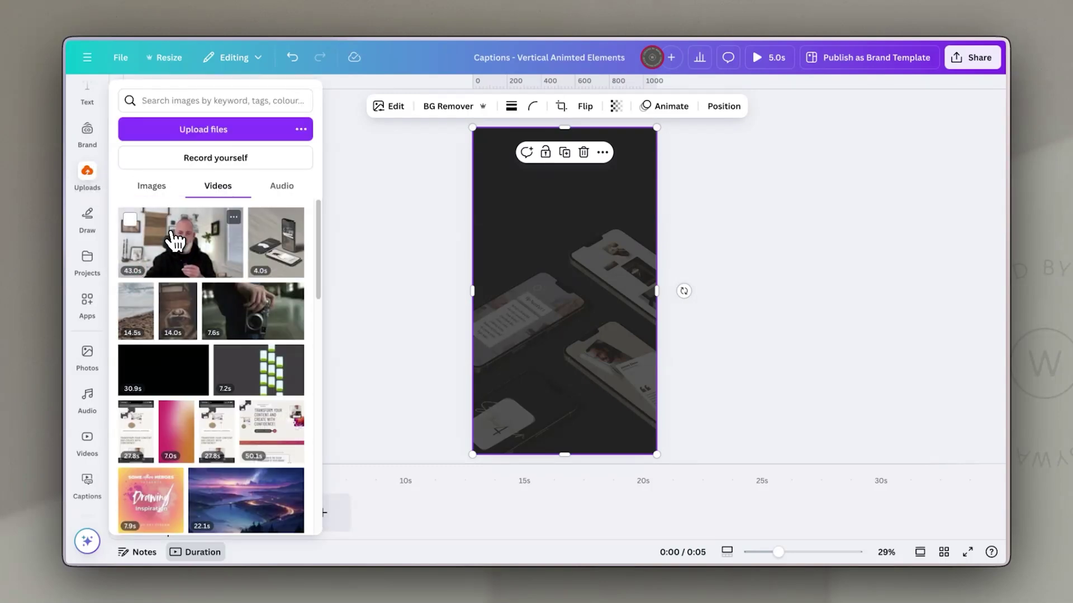
click(157, 241)
click(709, 252)
click(634, 280)
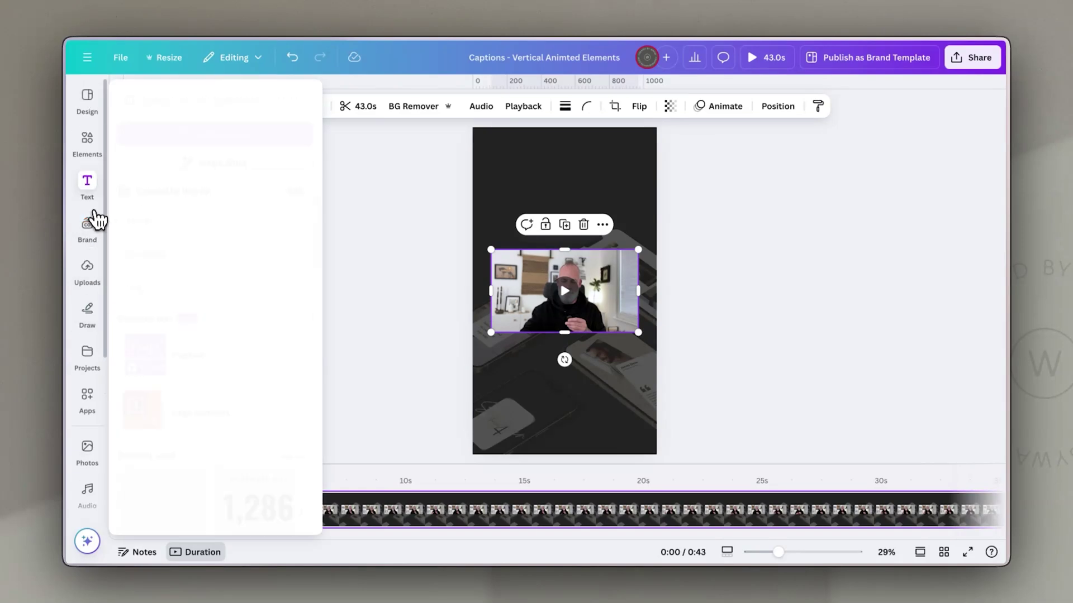
Generate captions for IphoneVideo-Edit.mp4 and move the playhead to about 13 seconds
click(88, 187)
click(226, 369)
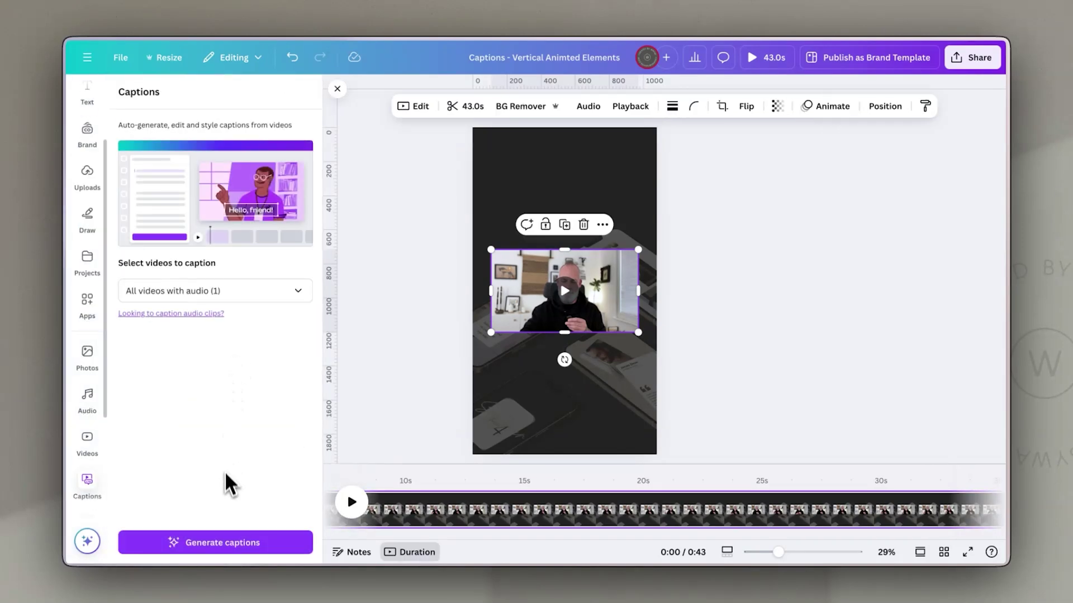
click(261, 296)
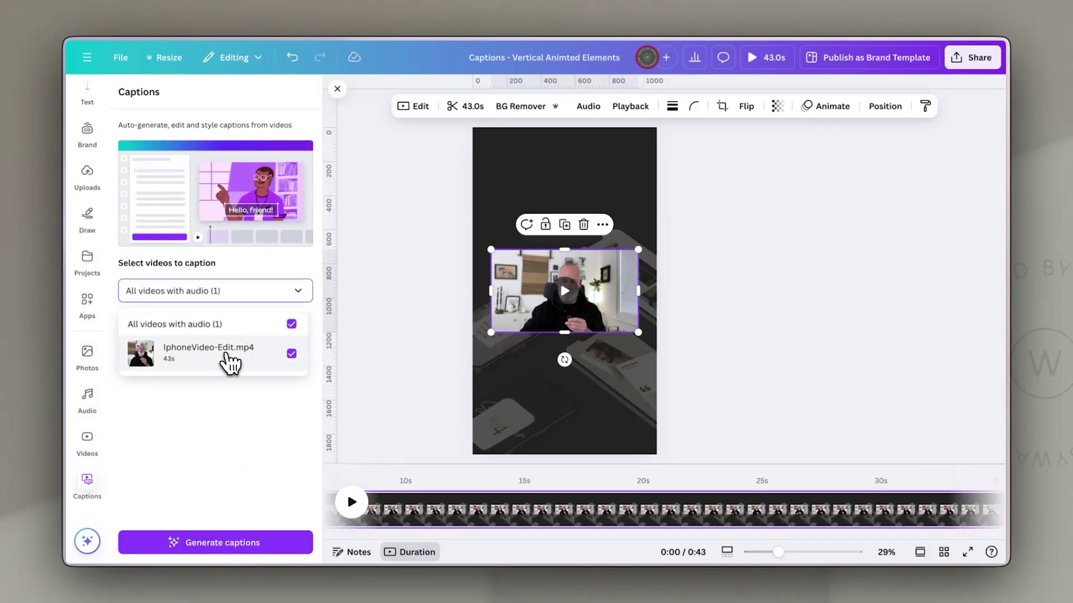
click(242, 545)
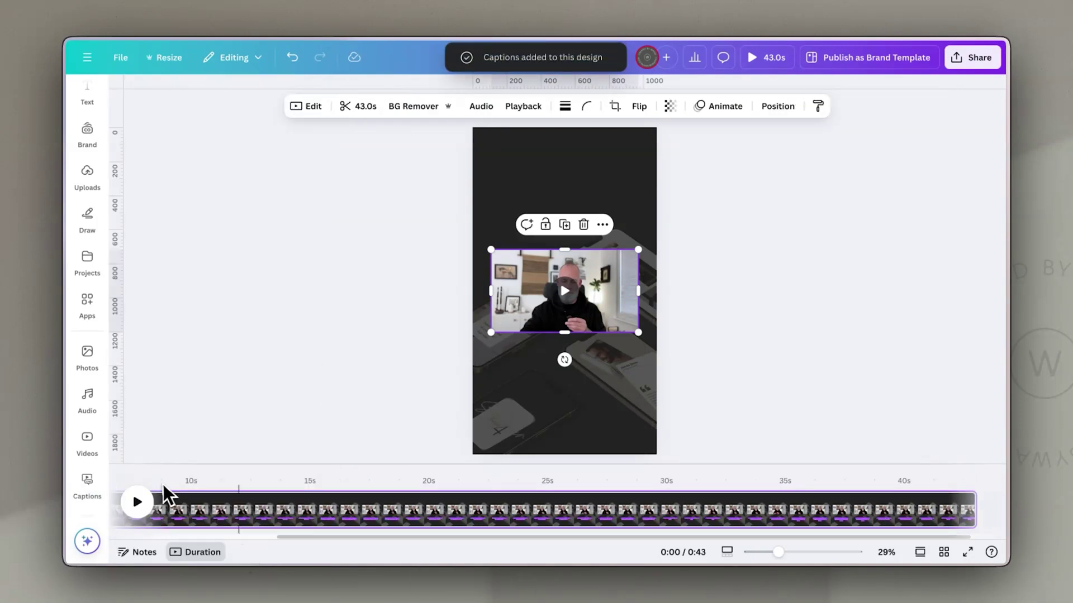
click(275, 483)
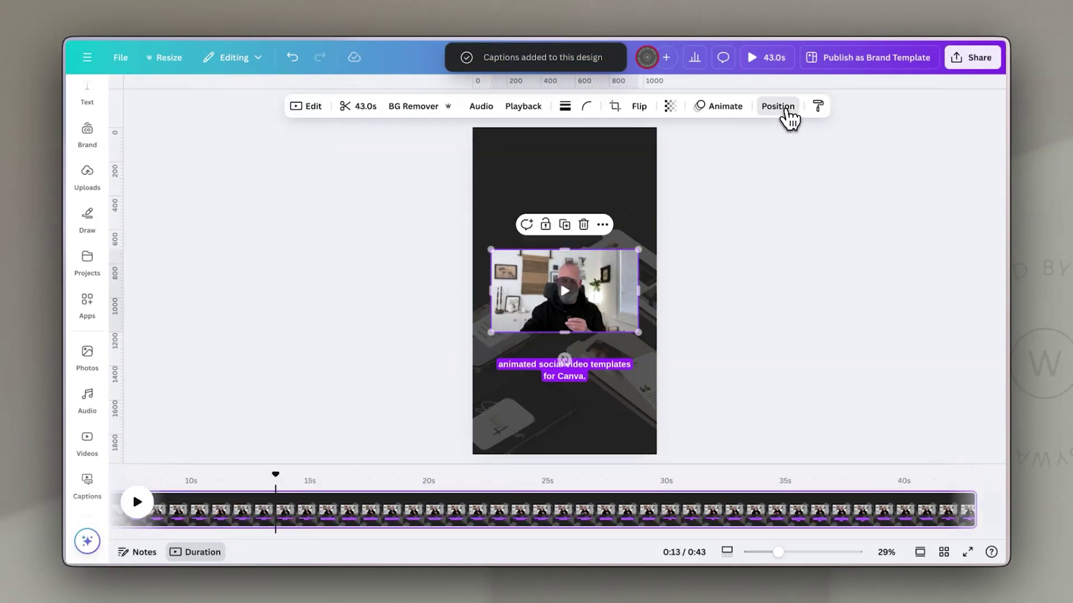
Move the talking-head video layer behind the phone mockup background image so that only the background and captions show
click(783, 109)
mouse_move(257, 241)
drag(261, 246, 256, 303)
click(588, 178)
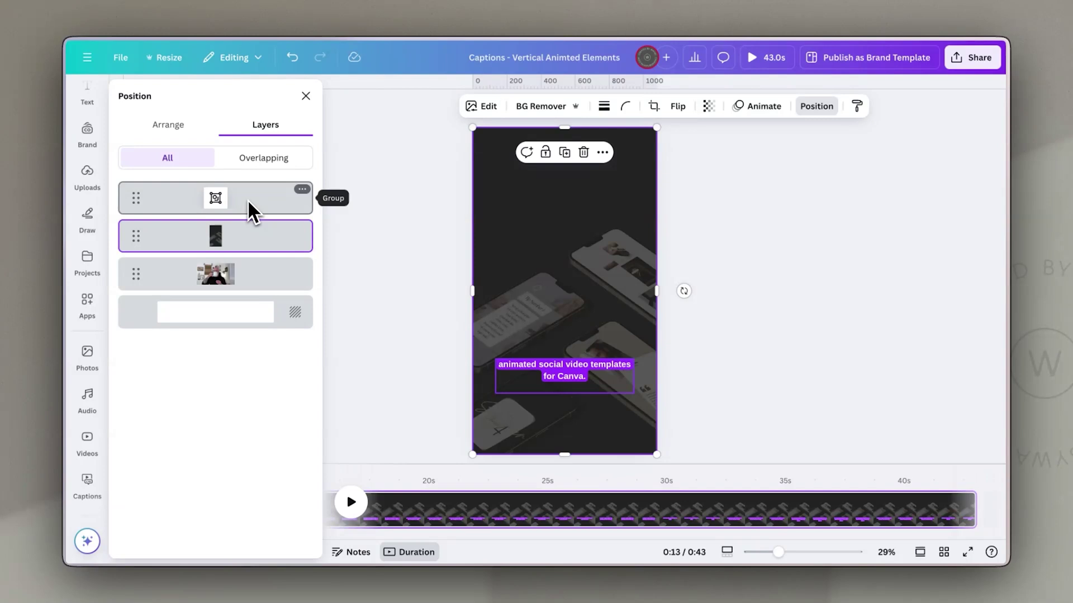
click(305, 95)
Move the captions into the upper half of the design and set their font to Poppins
drag(594, 376, 593, 263)
click(346, 106)
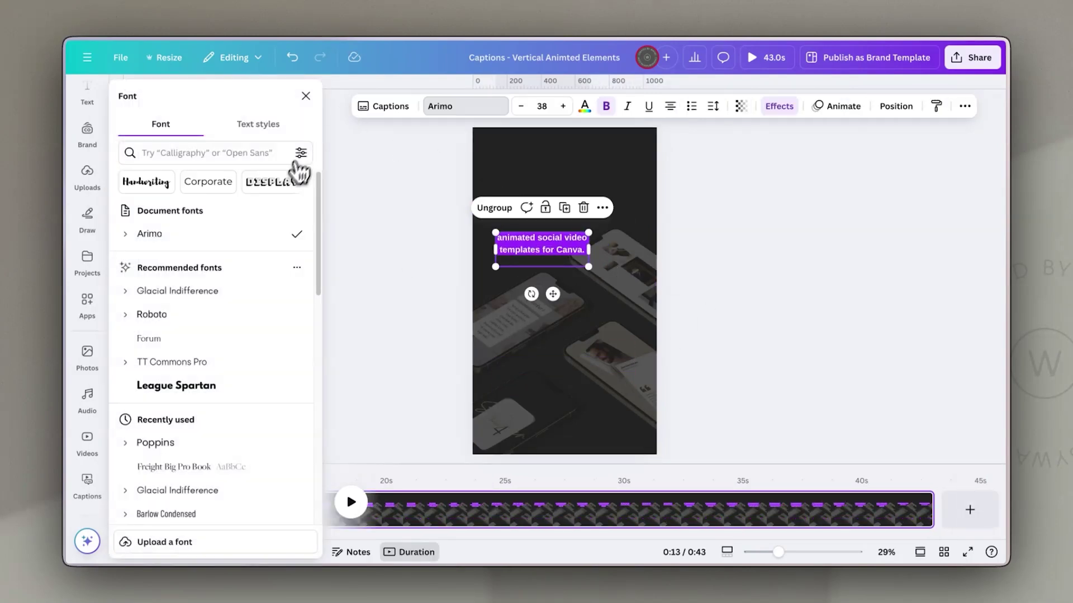
click(155, 442)
Remove the purple background effect from the captions and enlarge their text to nearly fill the design's width
click(584, 105)
click(779, 106)
click(149, 168)
drag(588, 279, 642, 309)
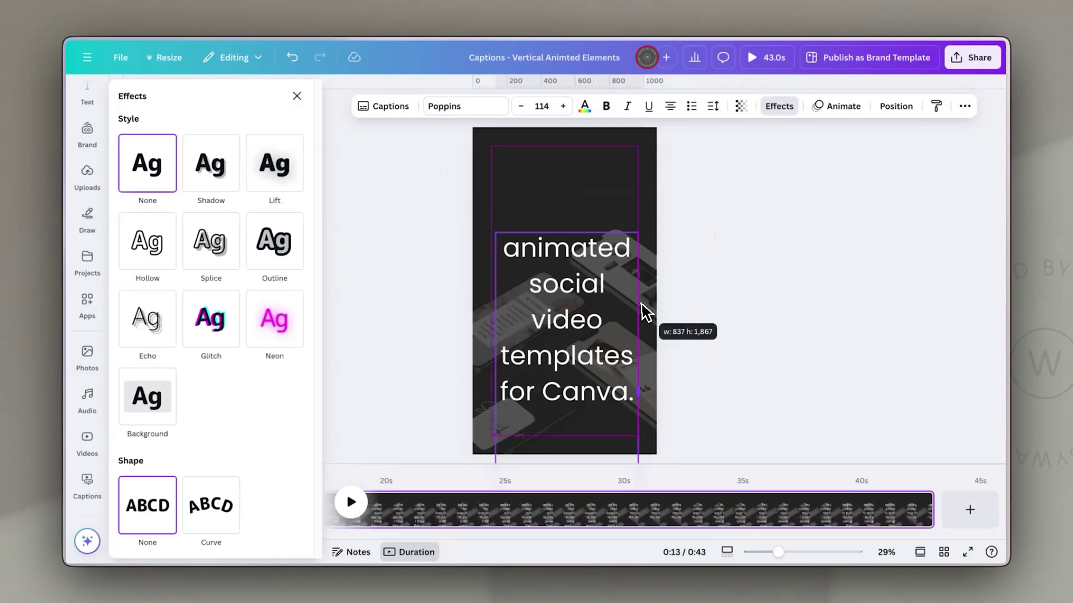
click(598, 299)
Play back the enlarged captions from the beginning of the video to review them on the dark background
click(407, 105)
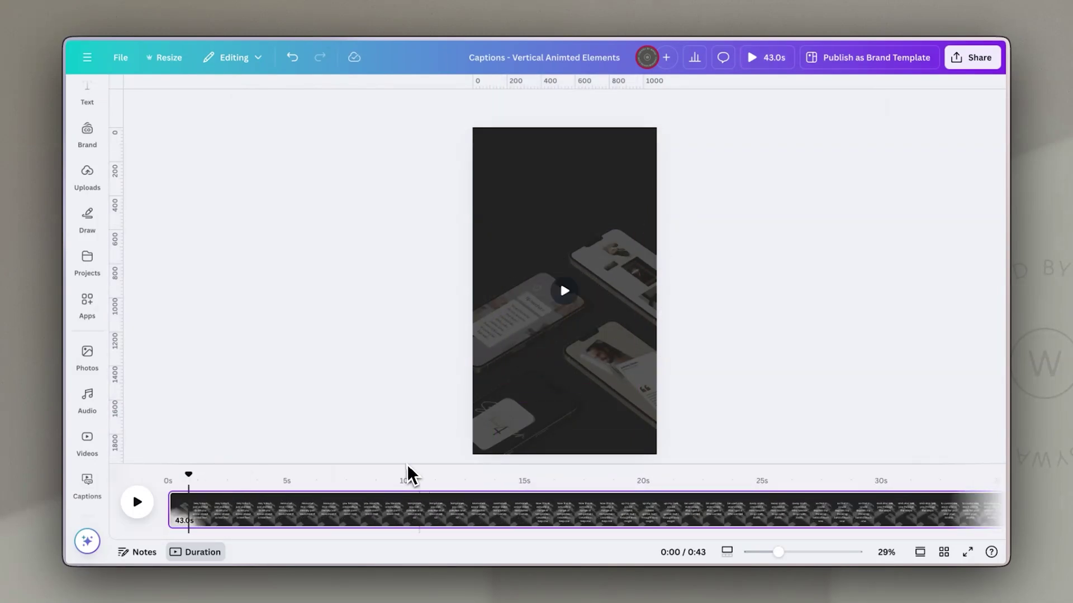
key(space)
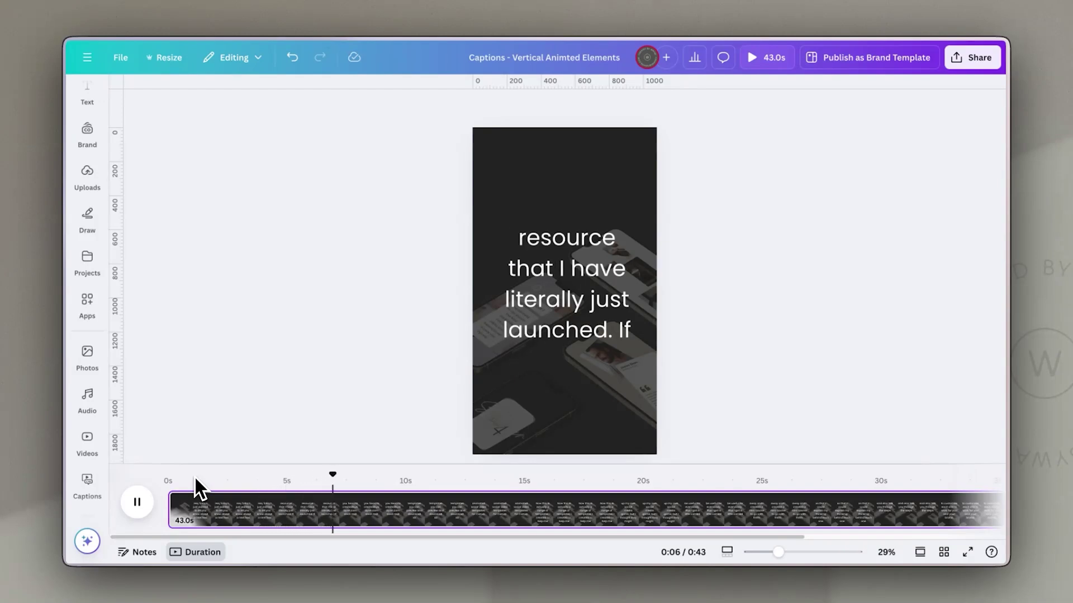
key(space)
Replace the dark mockup background with the recently used 10-second laptop video and play back from about 4 seconds
click(511, 212)
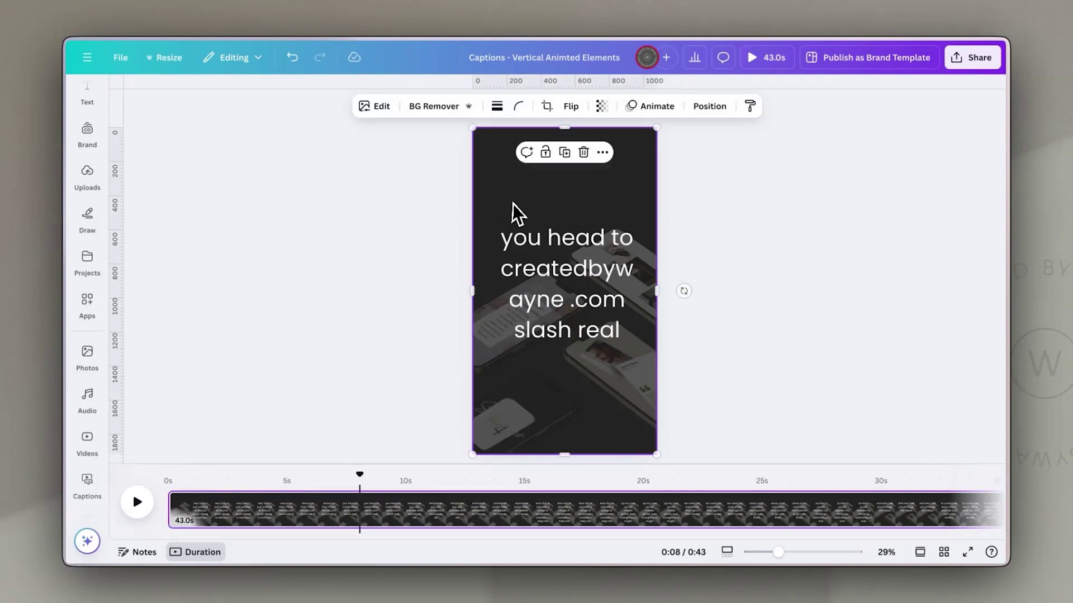
click(87, 439)
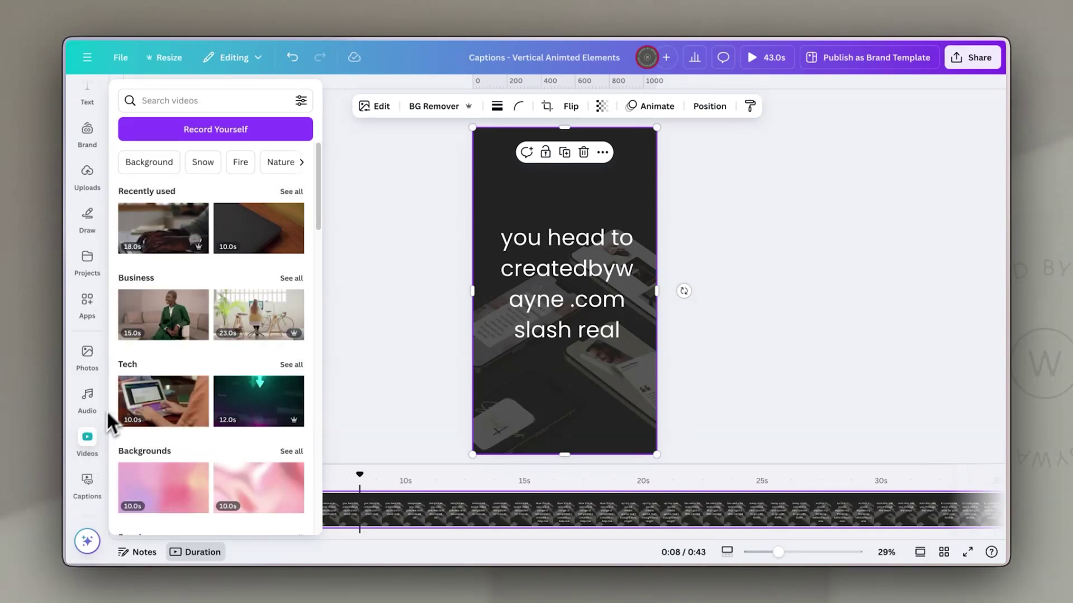
drag(218, 232, 491, 211)
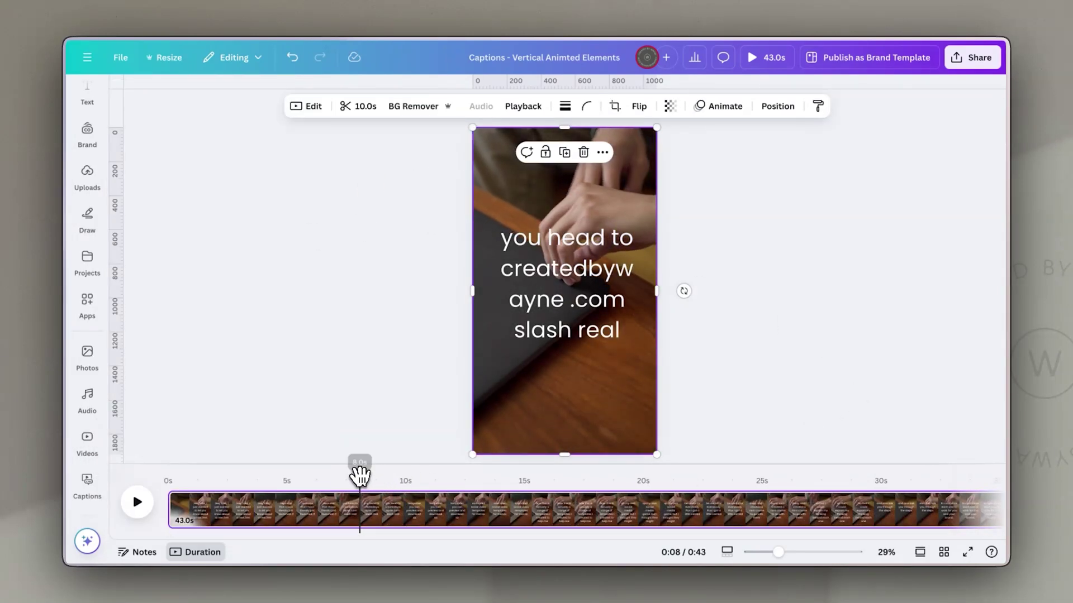
drag(359, 477, 259, 472)
key(space)
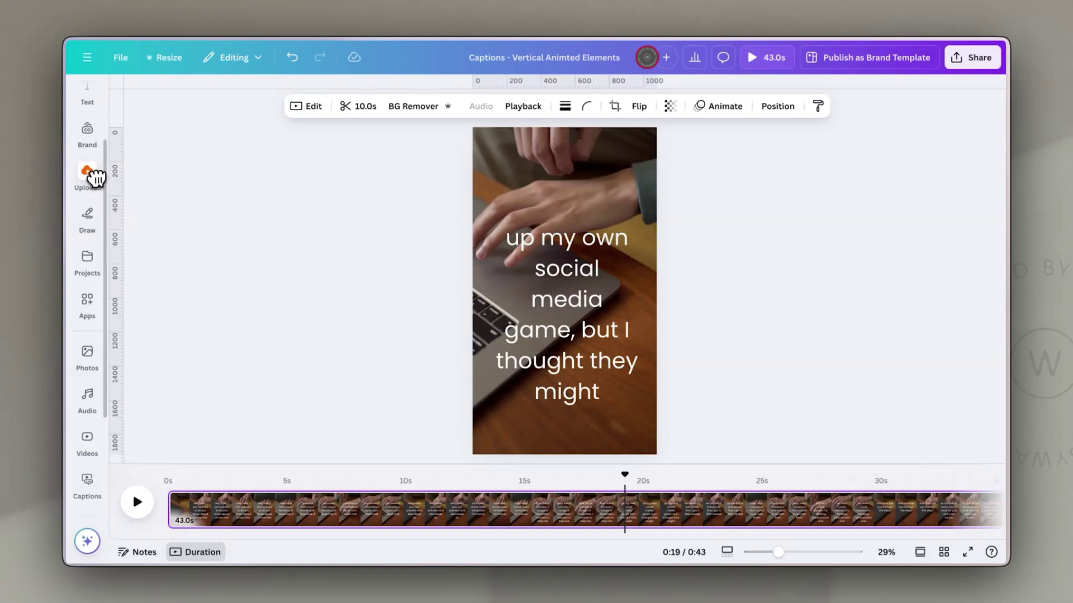
Search the design elements for "circle pencil"
click(89, 137)
scroll(98, 185, up, 2)
click(88, 146)
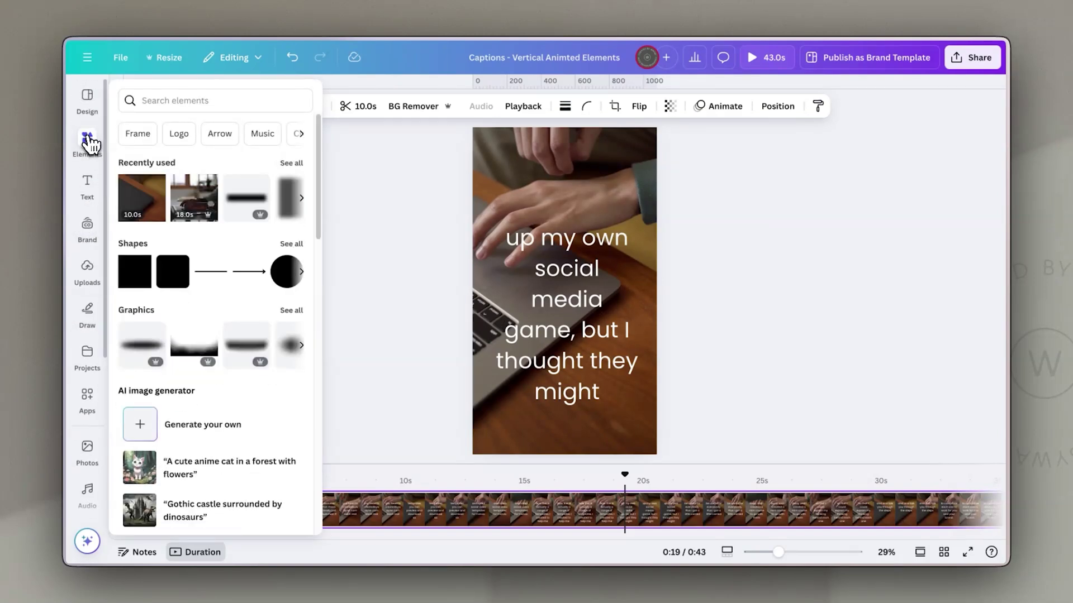
click(218, 99)
text(circle p)
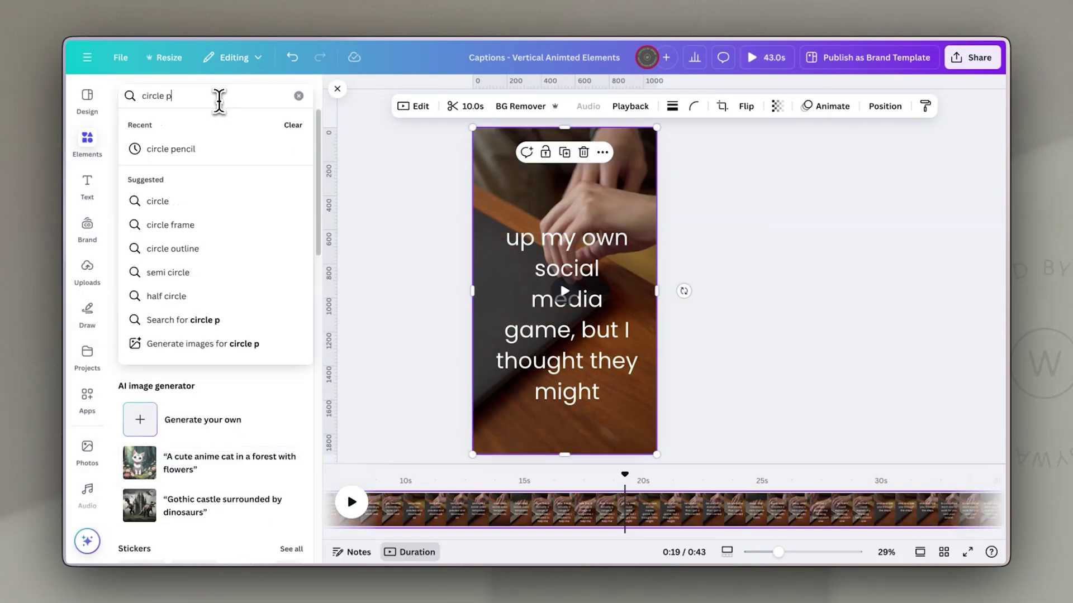
text(encil)
key(Return)
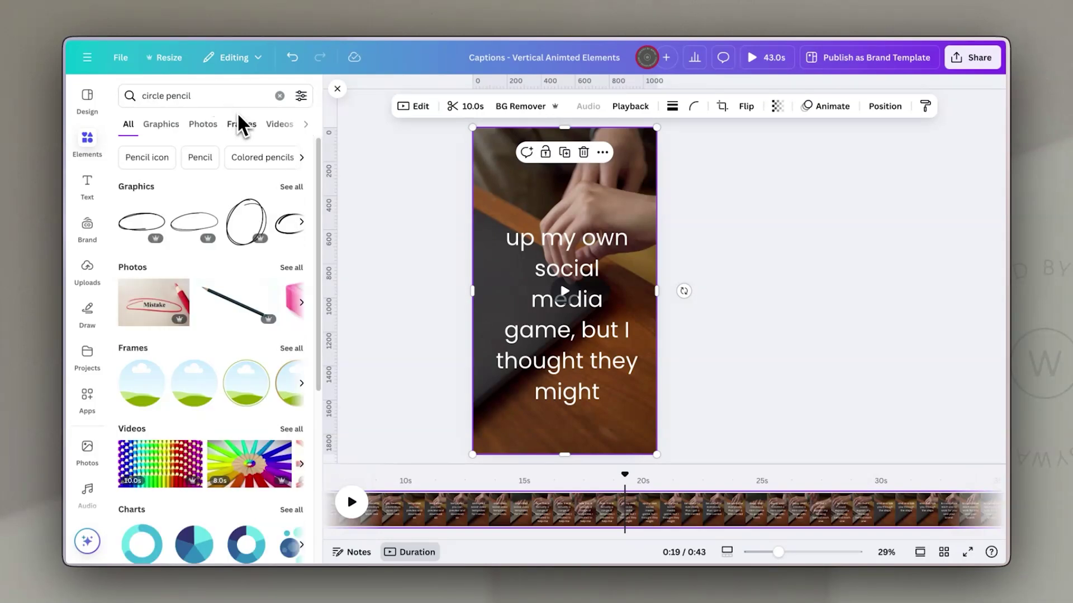
Add the first hand-drawn oval graphic, enlarge it around the word "media" and colour it brown from the brand's primary palette
click(168, 223)
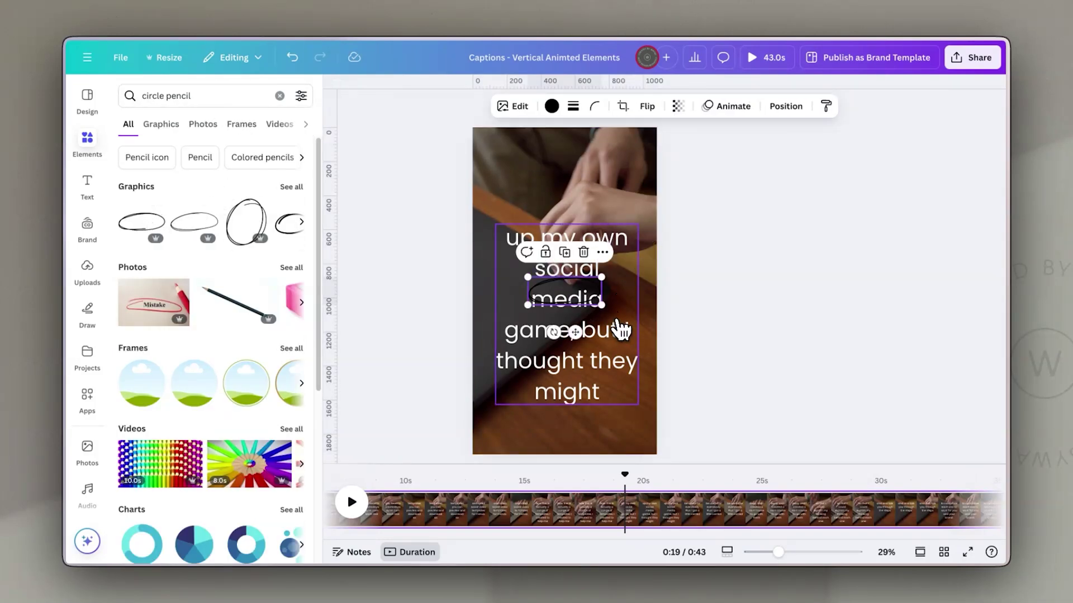
mouse_move(602, 305)
mouse_down()
mouse_move(632, 316)
mouse_move(609, 293)
mouse_up()
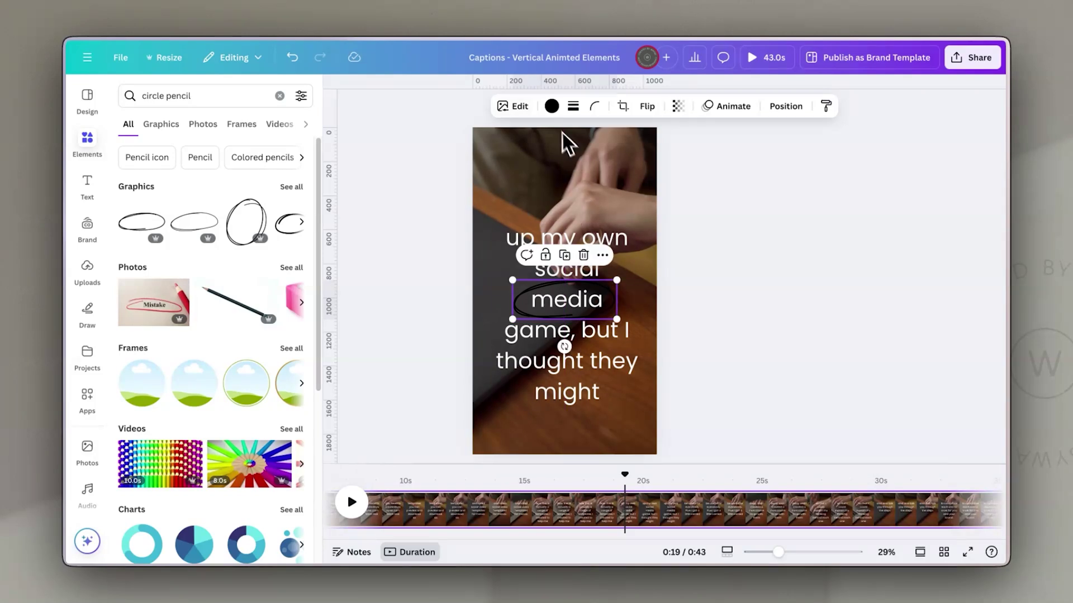
click(551, 106)
click(163, 267)
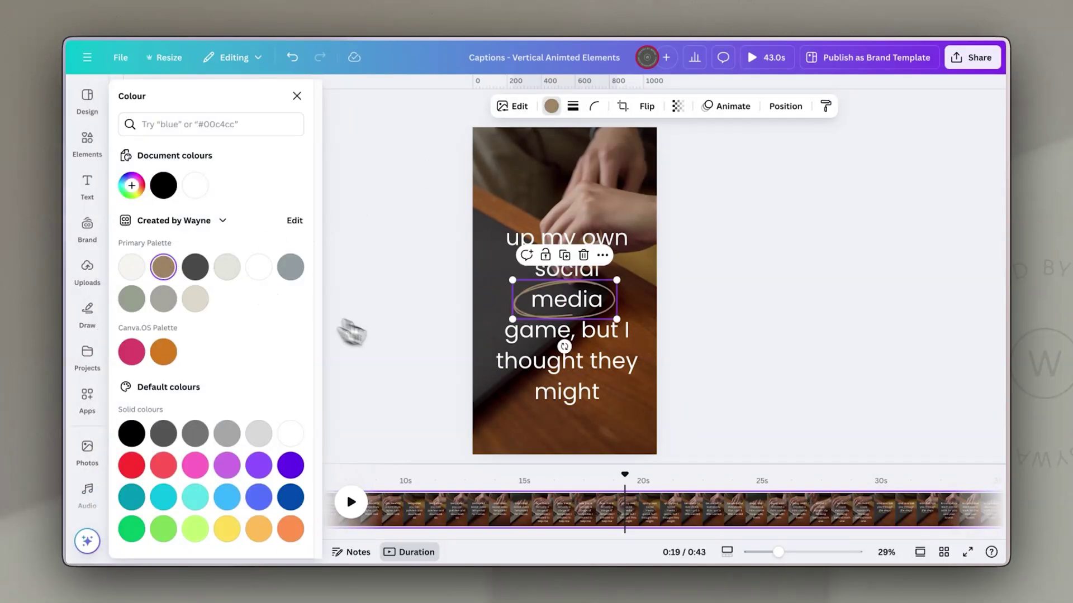
Show the oval's element timing and trim it to display only from about 18 to 21 seconds
click(602, 256)
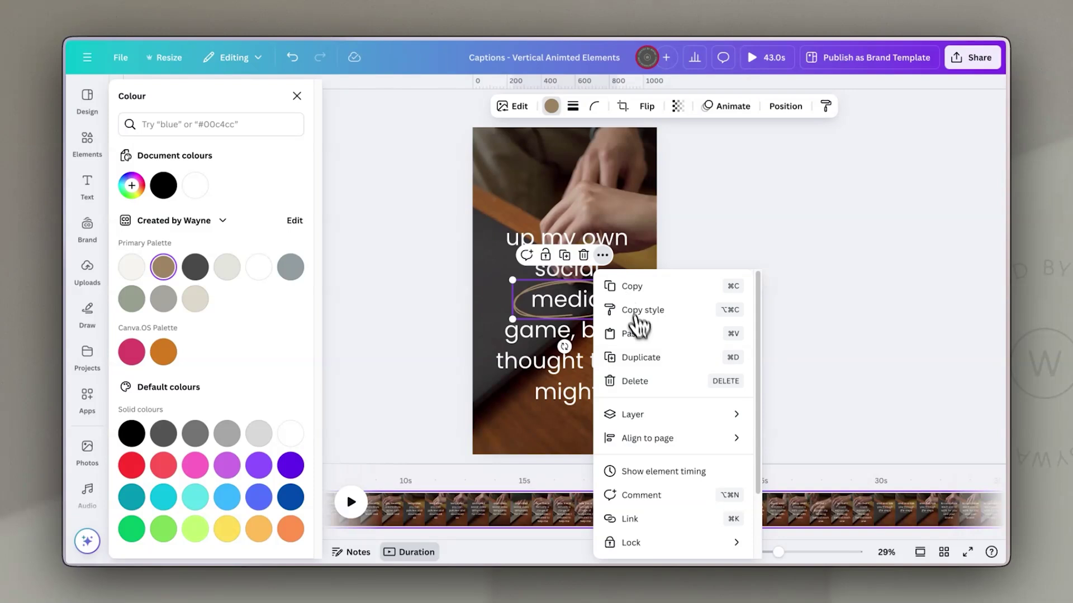
click(668, 472)
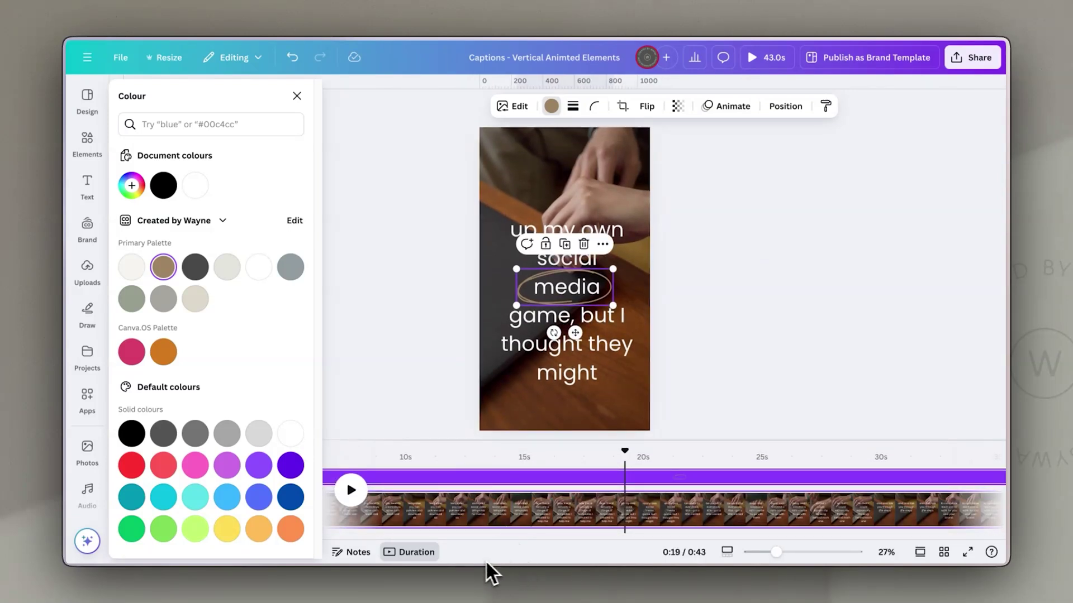
drag(770, 553, 757, 553)
drag(385, 478, 609, 477)
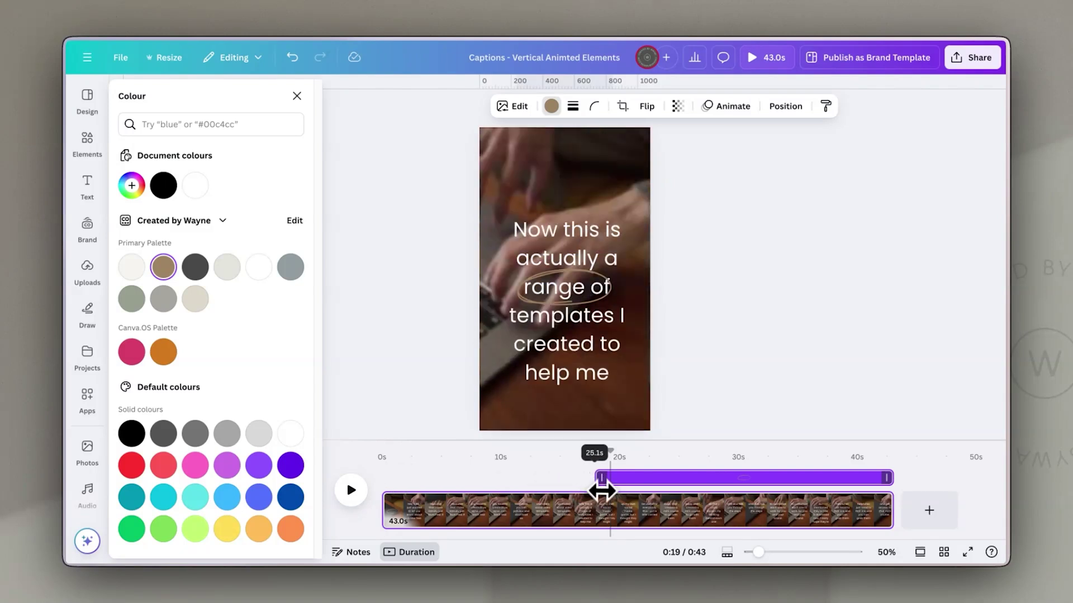
drag(889, 481, 590, 458)
Play back the timed oval with the captions from about 16 seconds and show the design's layer list
click(573, 459)
key(space)
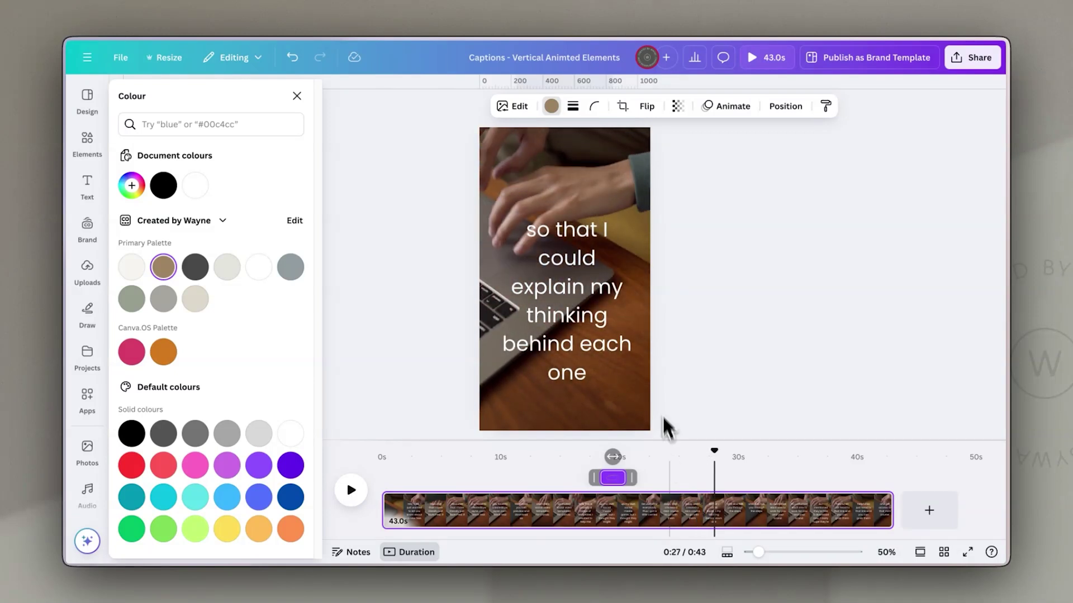
click(787, 107)
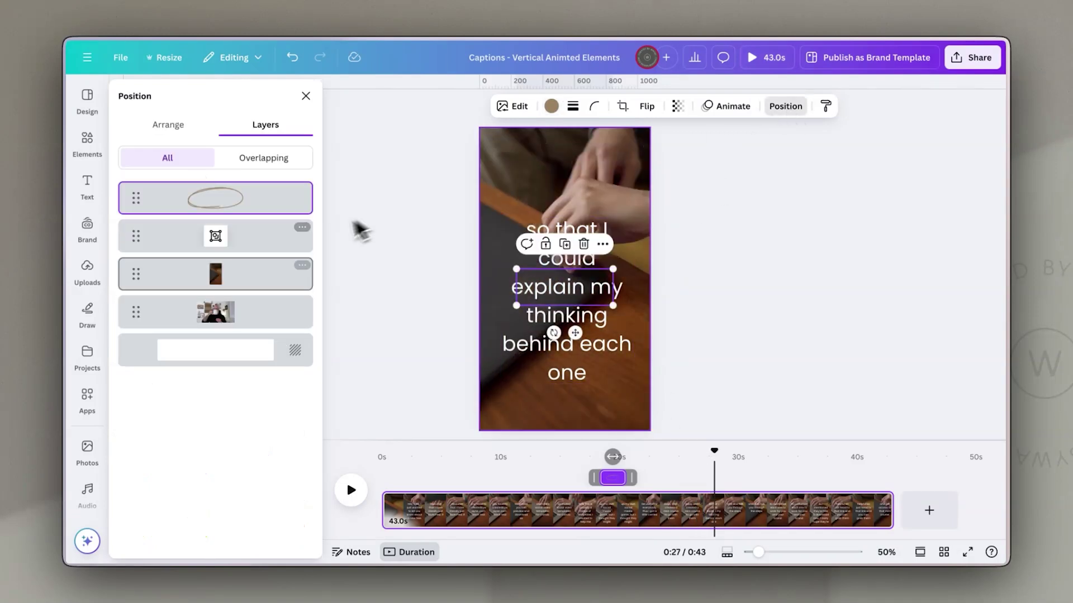